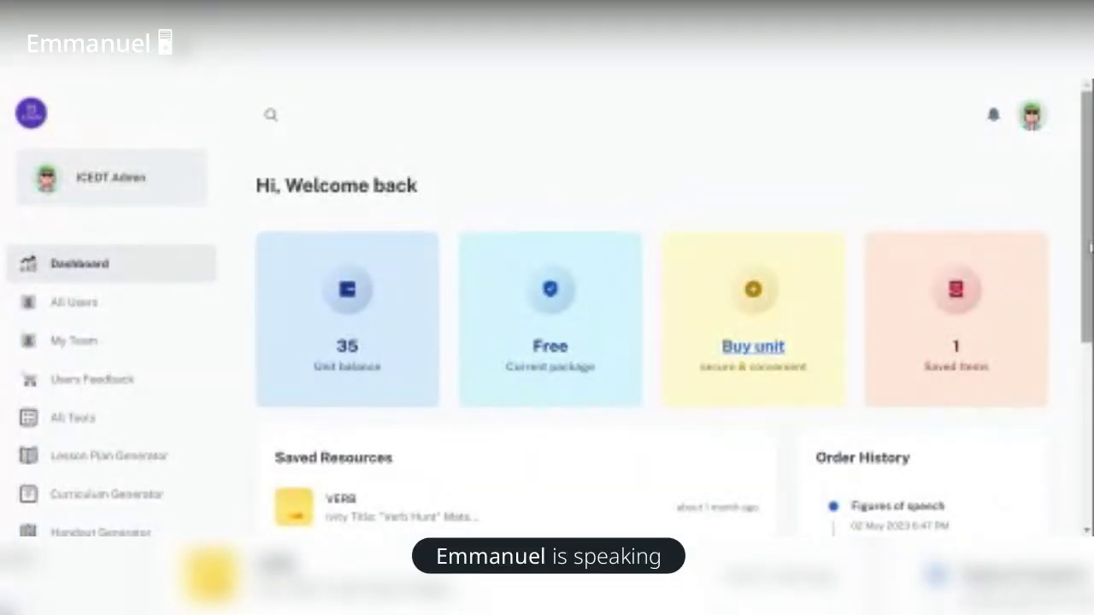
Step: Look over the dashboard and open the unit purchase page to review the Silver, Gold and Plantinum packages
scroll(1010, 289, "down", 1)
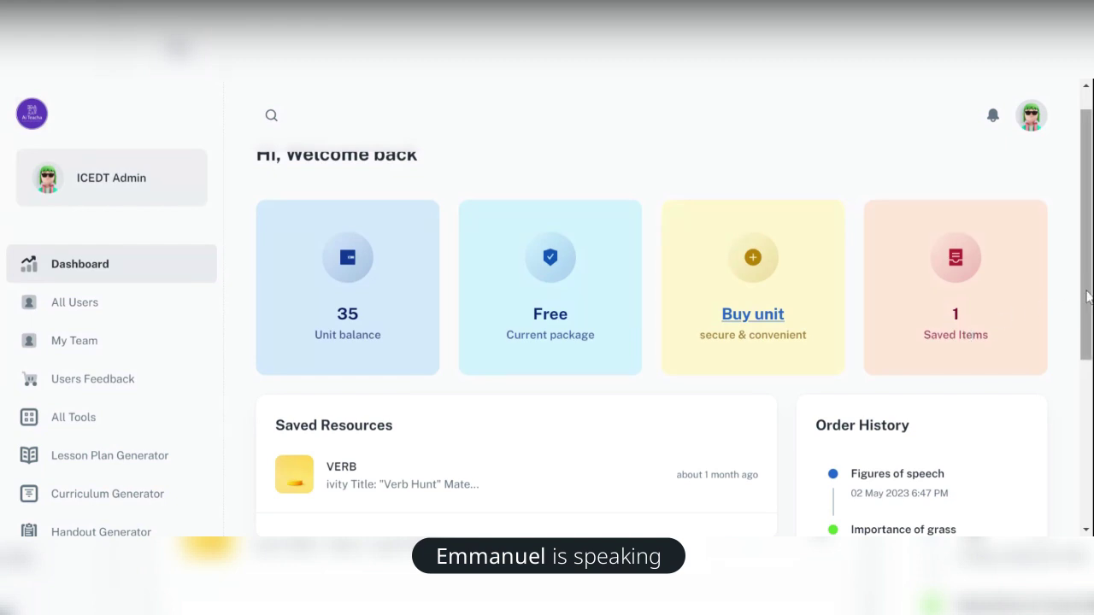
scroll(1091, 256, "up", 1)
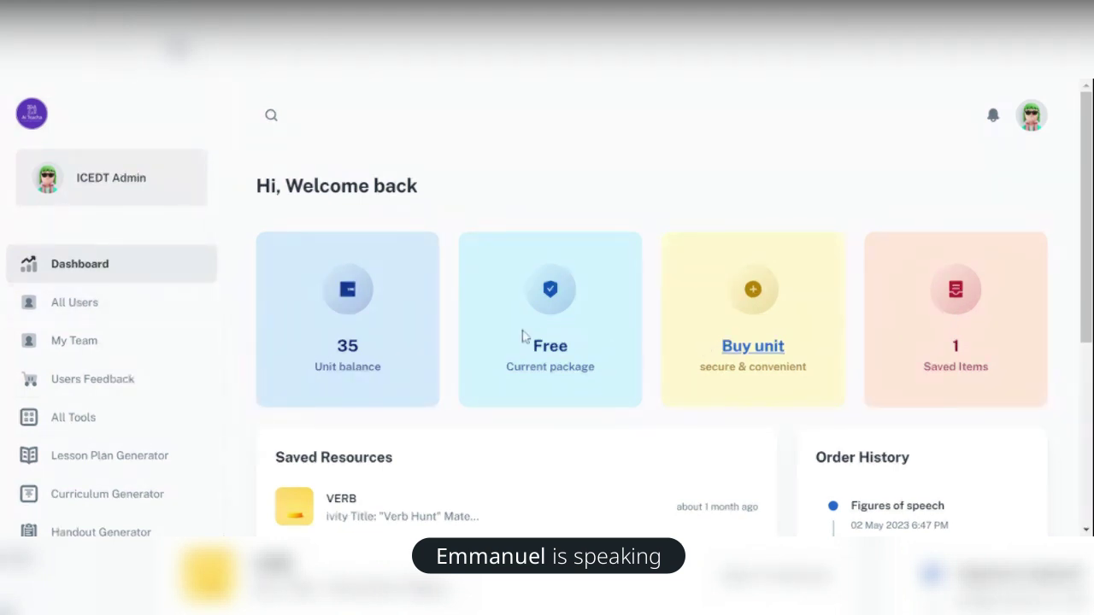
left_click(741, 358)
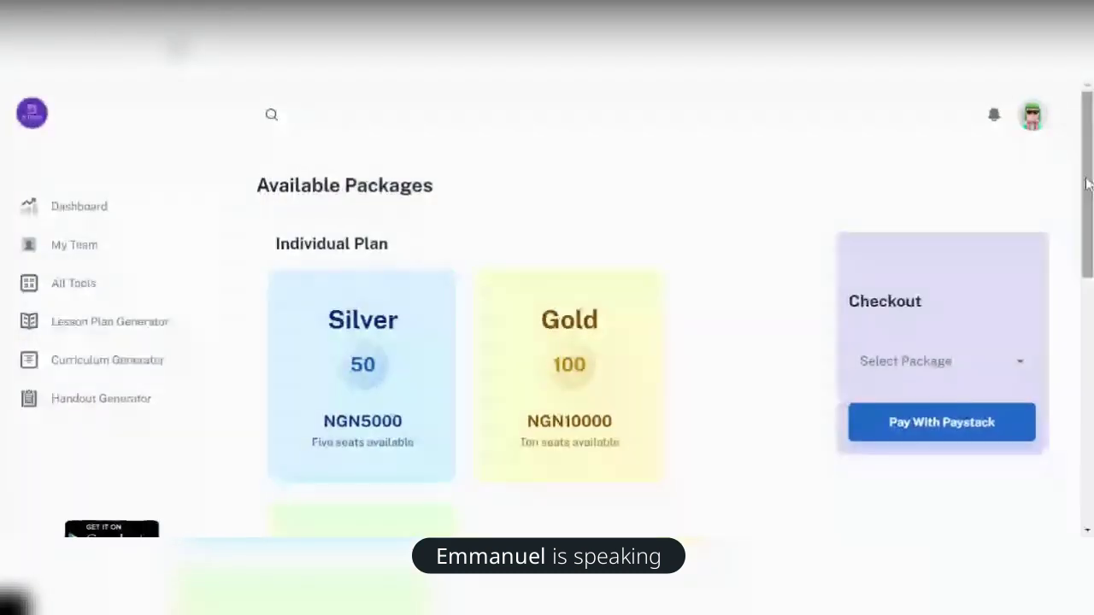
scroll(1088, 182, "down", 3)
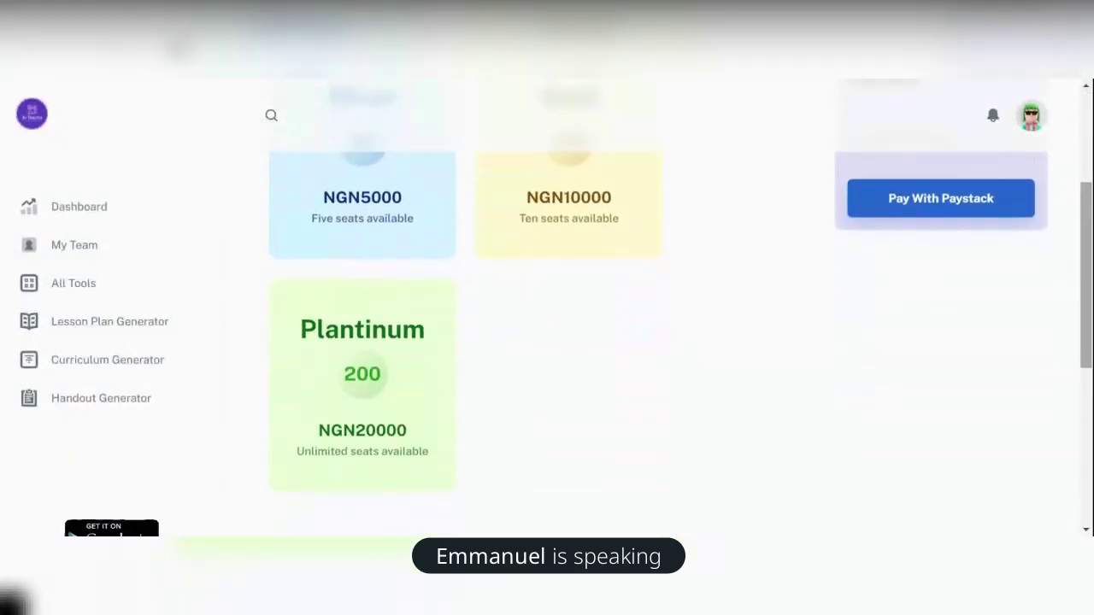
scroll(609, 268, "up", 2)
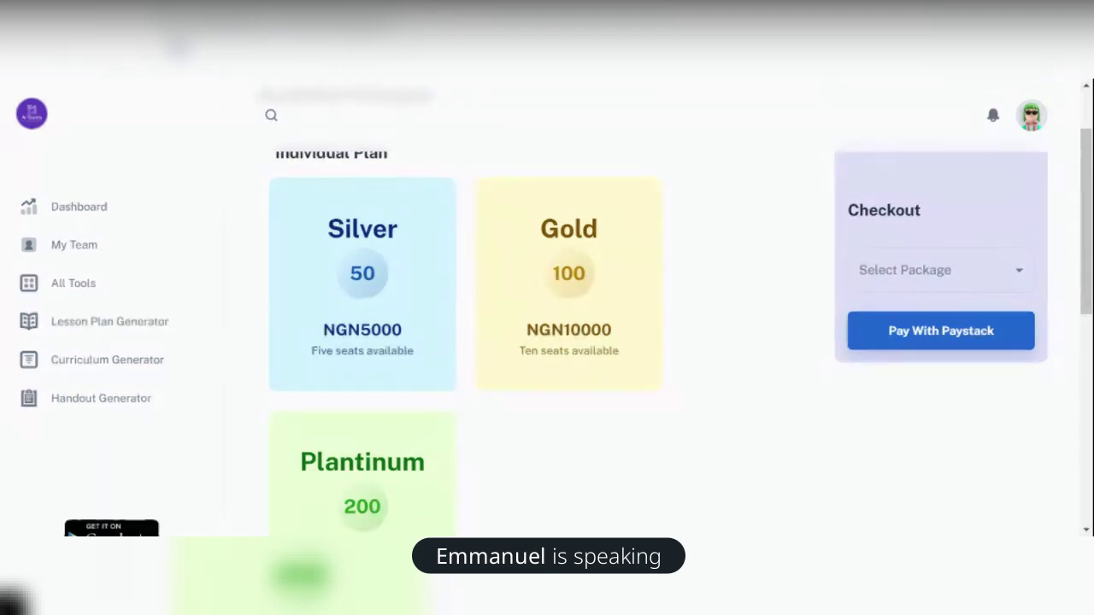
left_click_drag(1085, 294, 1086, 339)
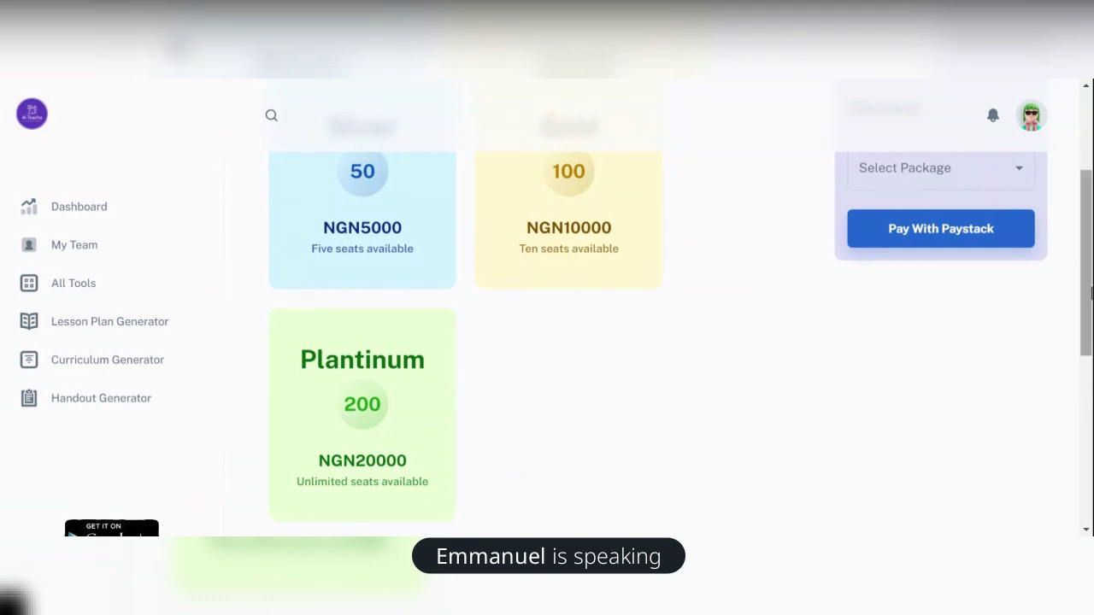
left_click_drag(1086, 287, 1085, 220)
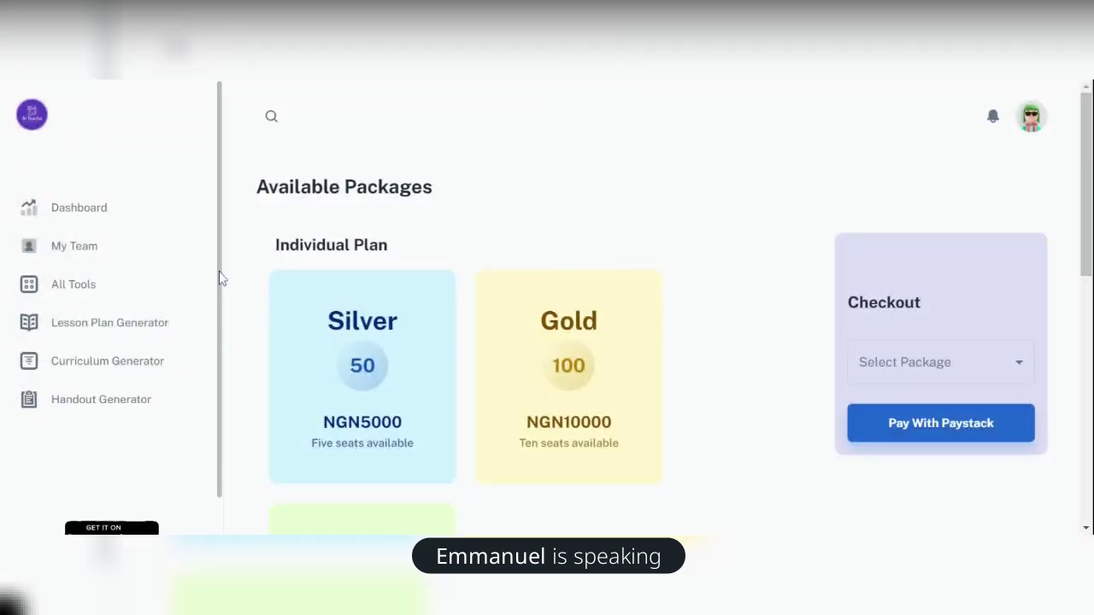
Step: Browse the full tool collection and open the Visual Teaching Aid tool
left_click(82, 294)
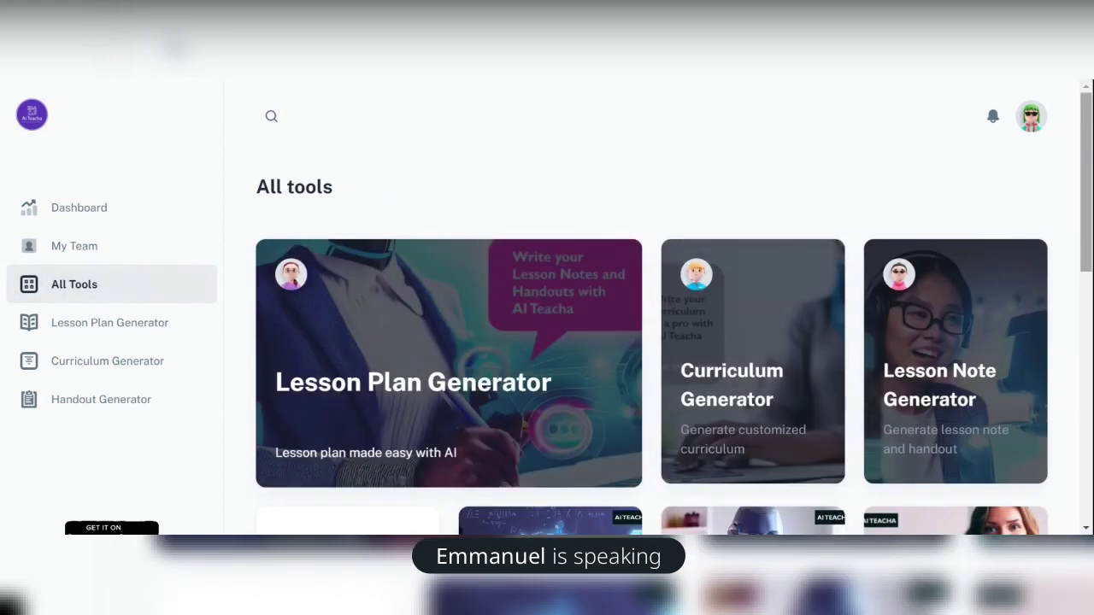
left_click_drag(1090, 155, 1089, 190)
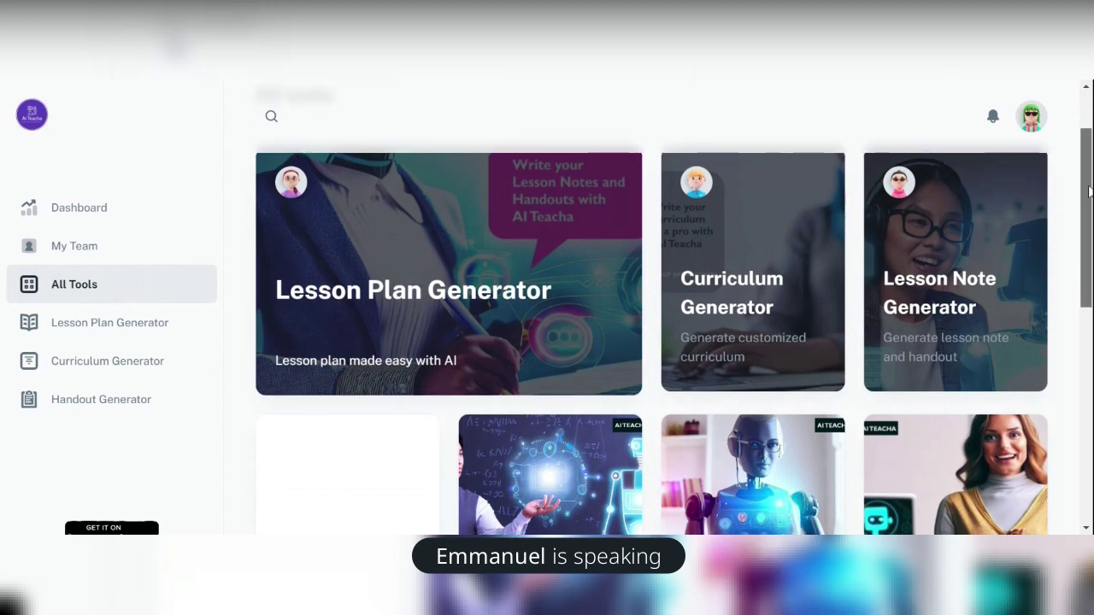
mouse_move(1089, 187)
left_mouse_down()
mouse_move(1089, 202)
mouse_move(1089, 178)
left_mouse_up()
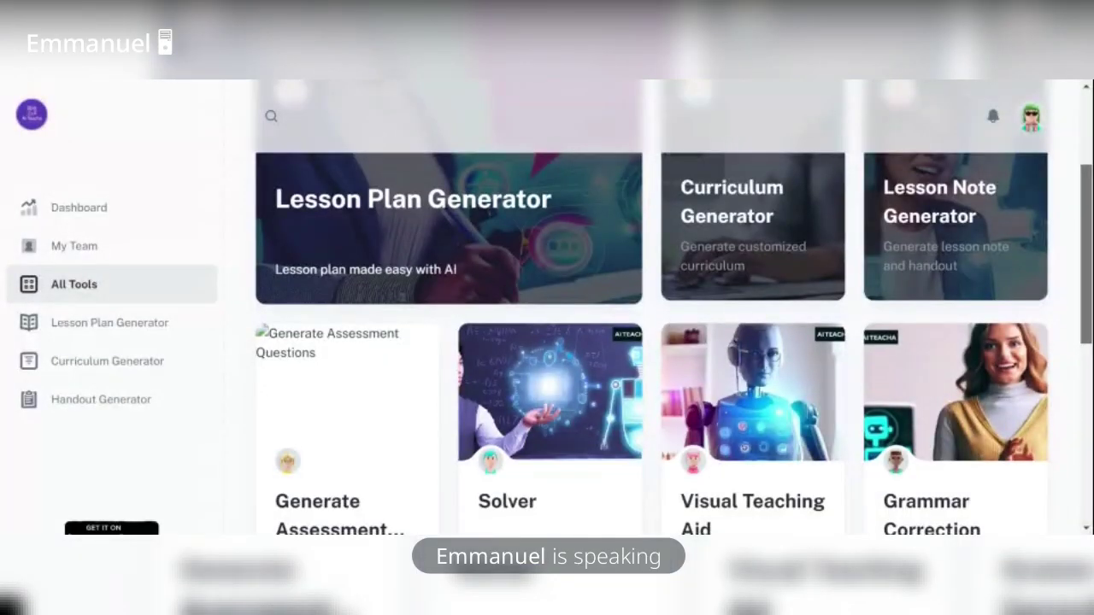
scroll(649, 341, "down", 1)
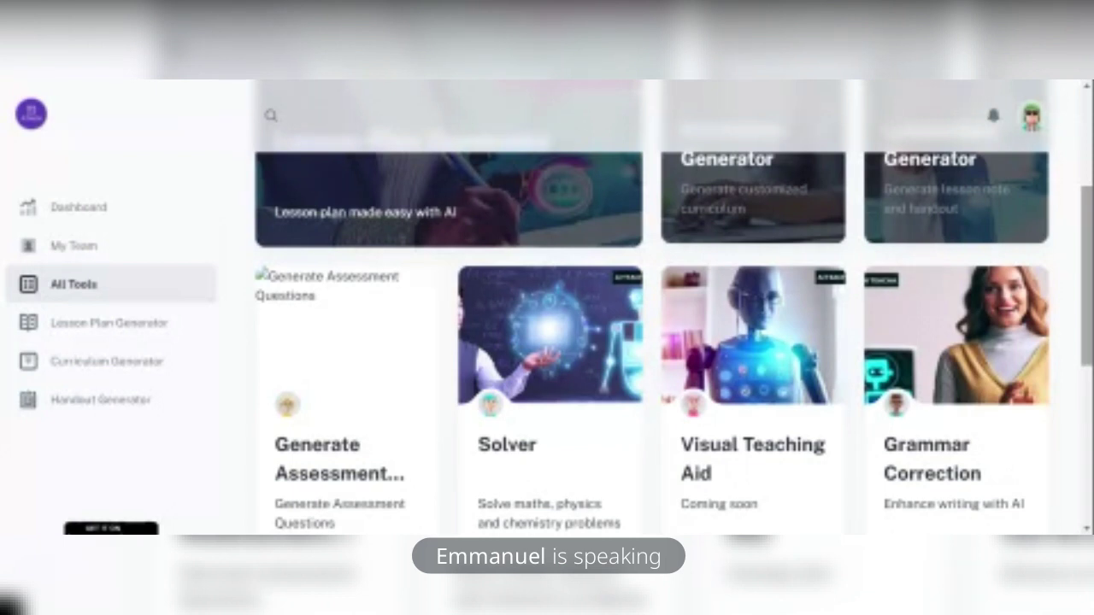
scroll(650, 342, "down", 1)
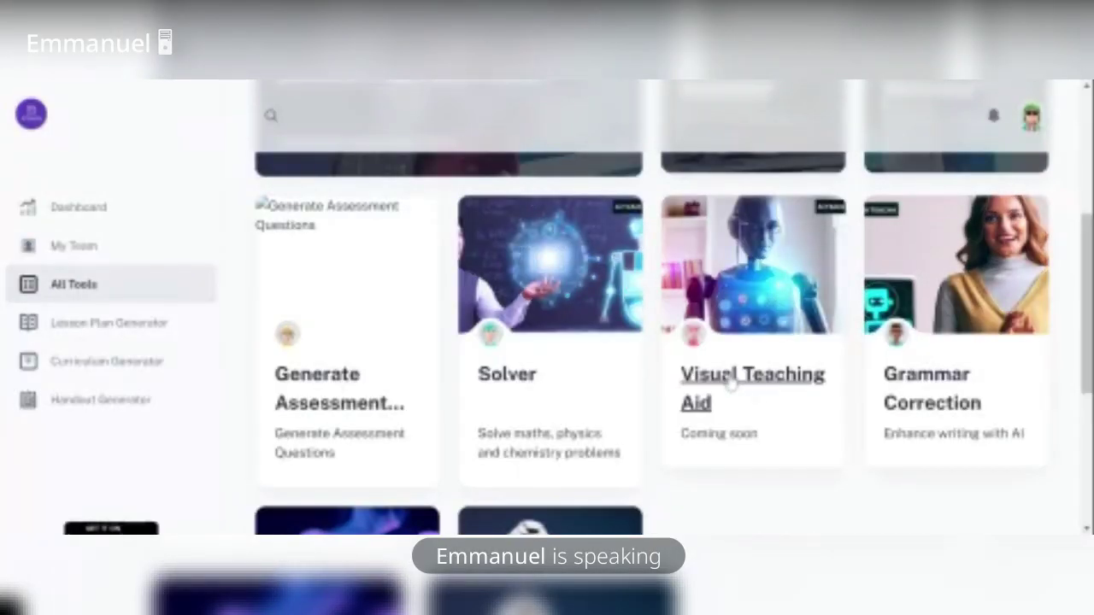
left_click(731, 383)
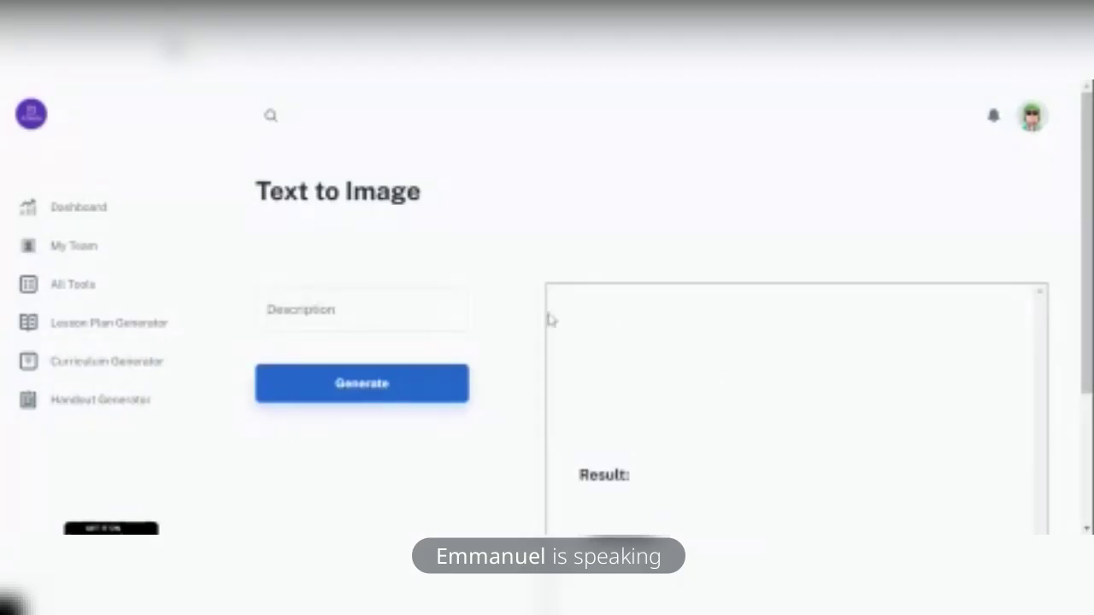
Step: Generate an image from the description "dog driving a car"
left_click(411, 310)
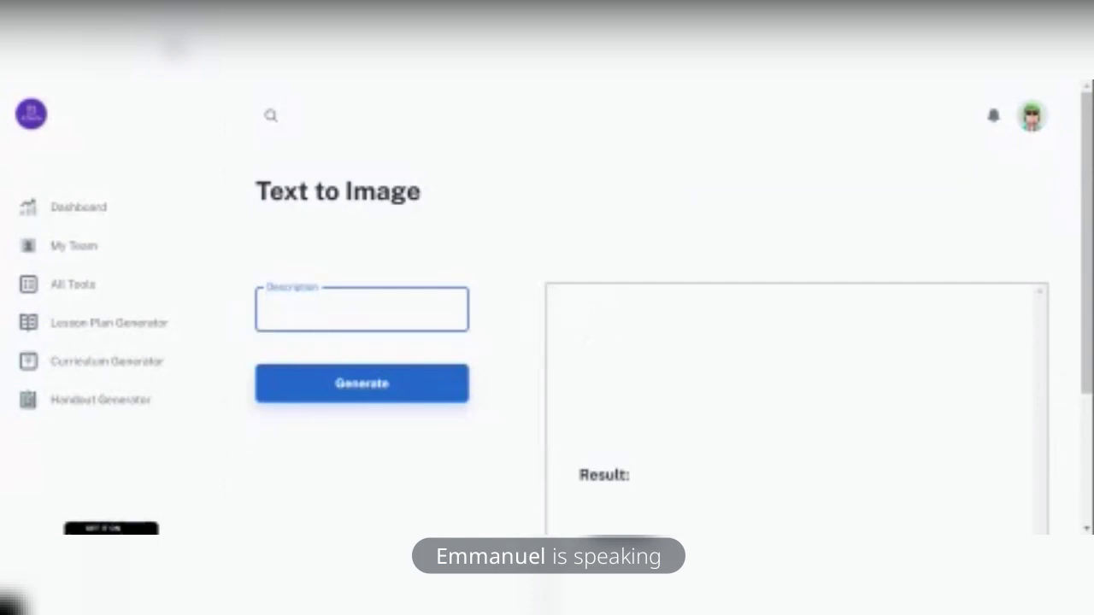
type("a")
type("og d")
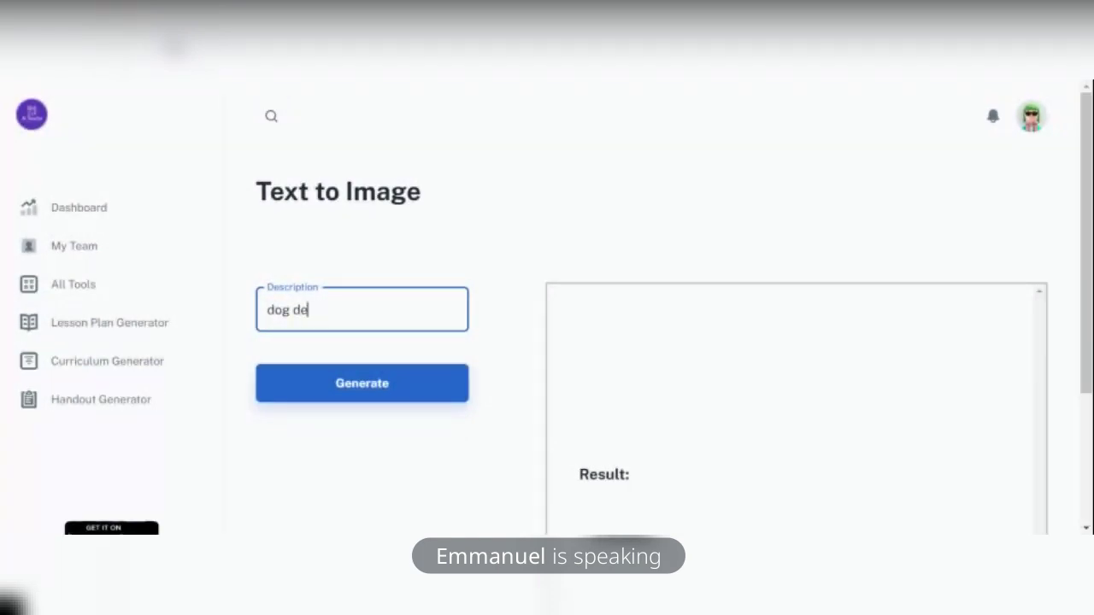
type("riving a car")
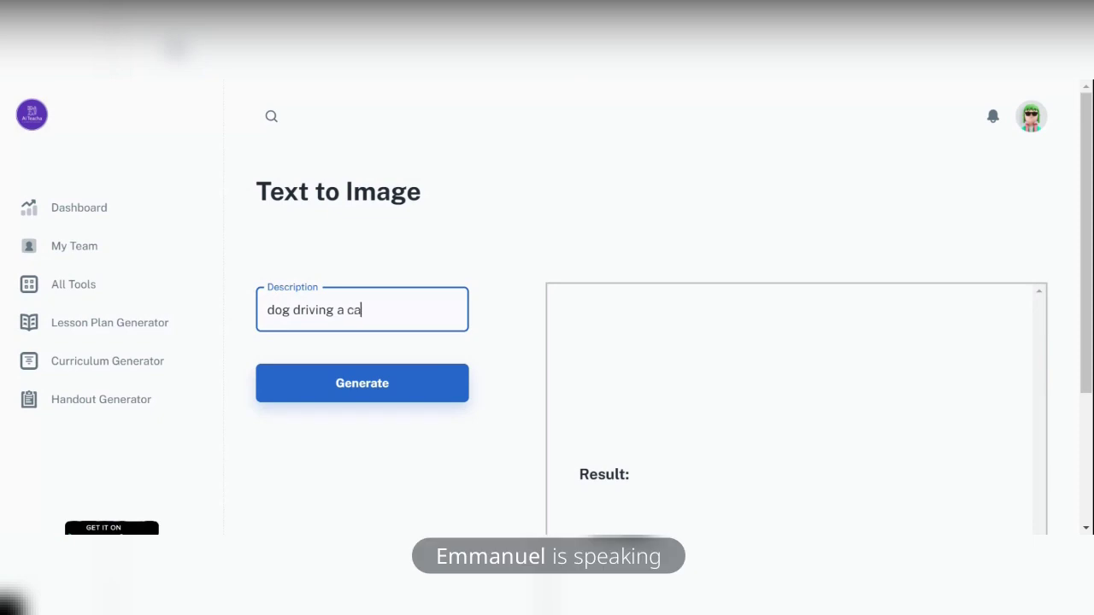
left_click(360, 387)
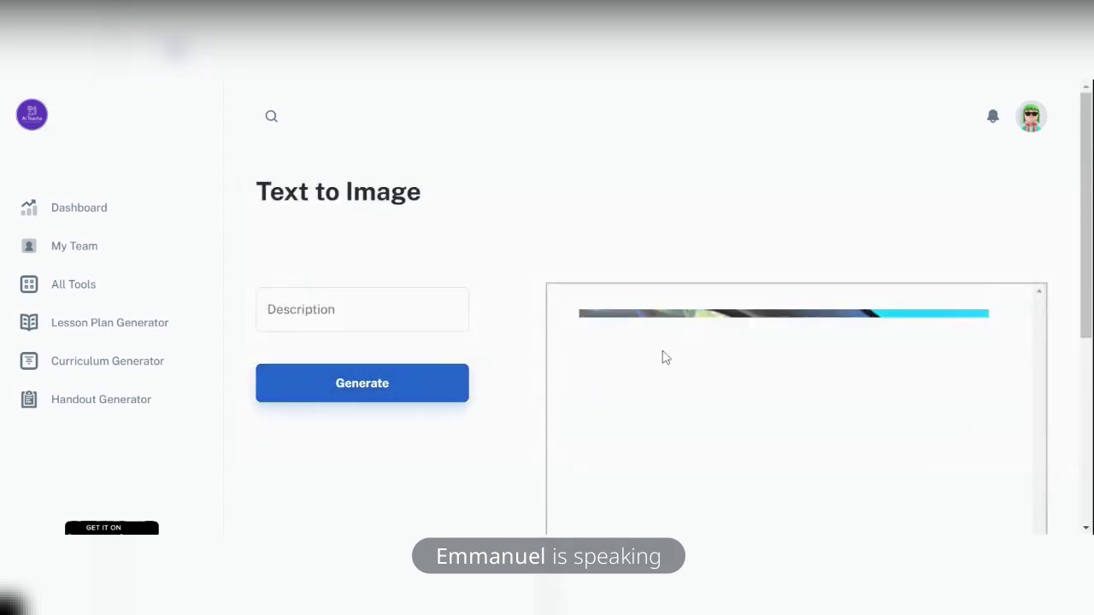
Step: Review the generated dog image and download it
left_click_drag(1084, 251, 1086, 373)
scroll(769, 341, "up", 1)
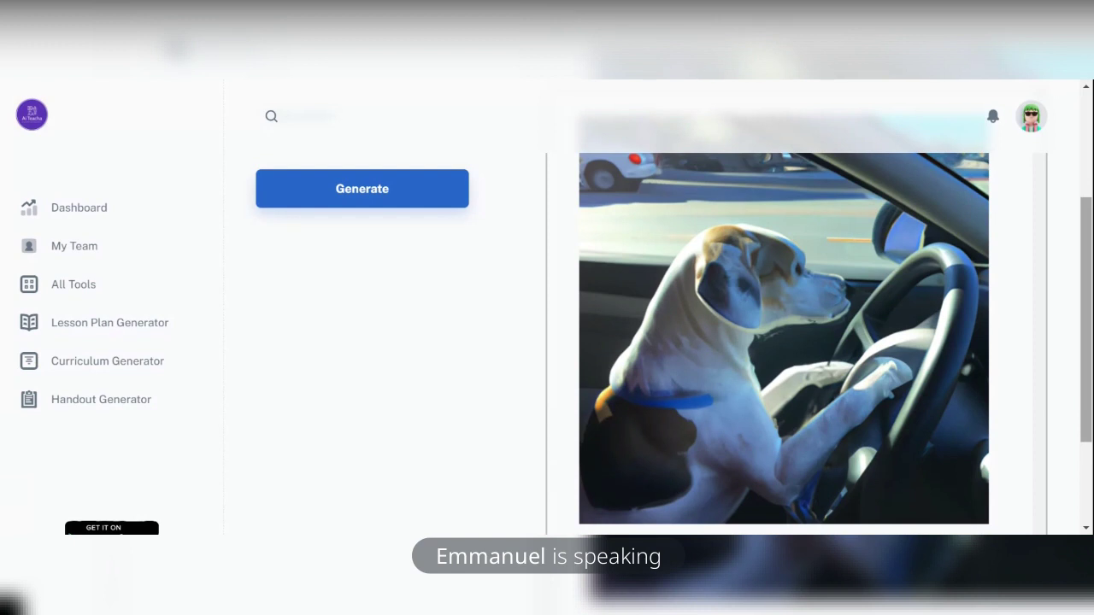
left_click_drag(1089, 354, 1089, 405)
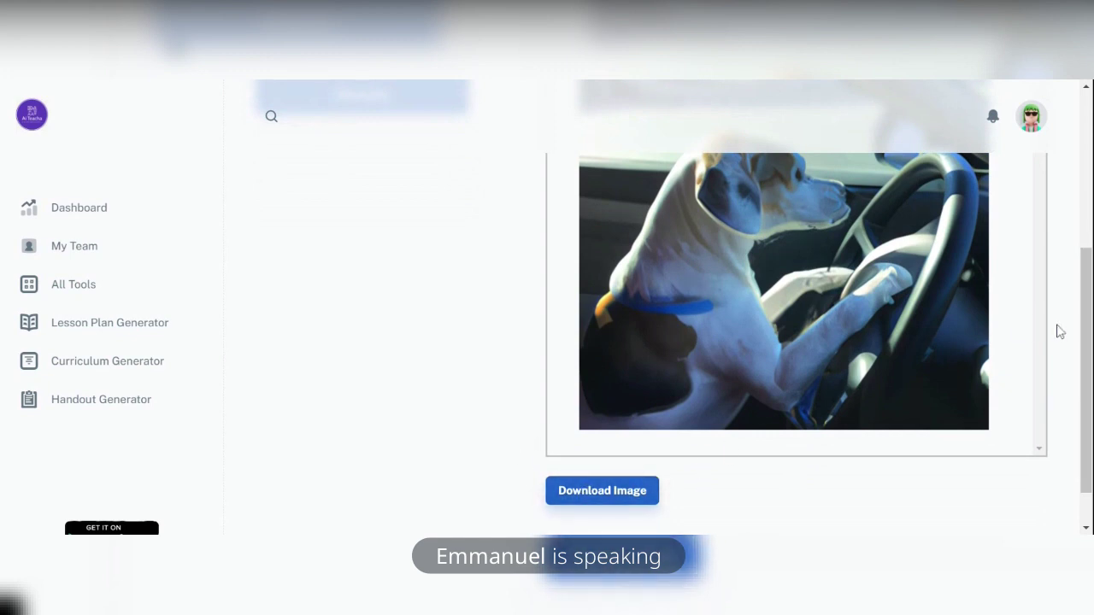
left_click_drag(1089, 353, 1090, 288)
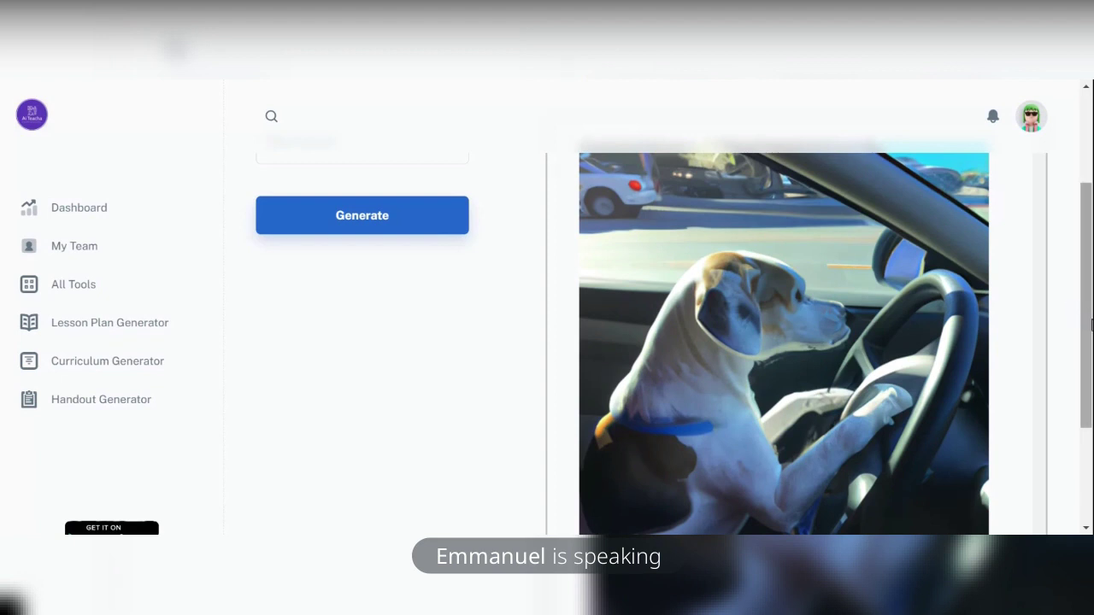
left_click_drag(1090, 323, 1084, 383)
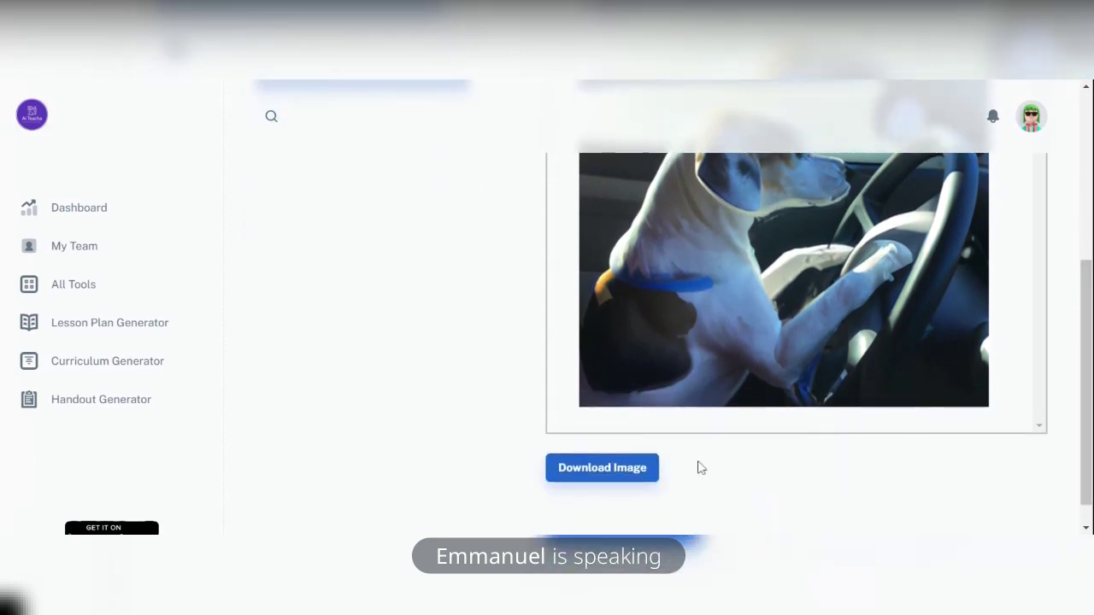
left_click(625, 480)
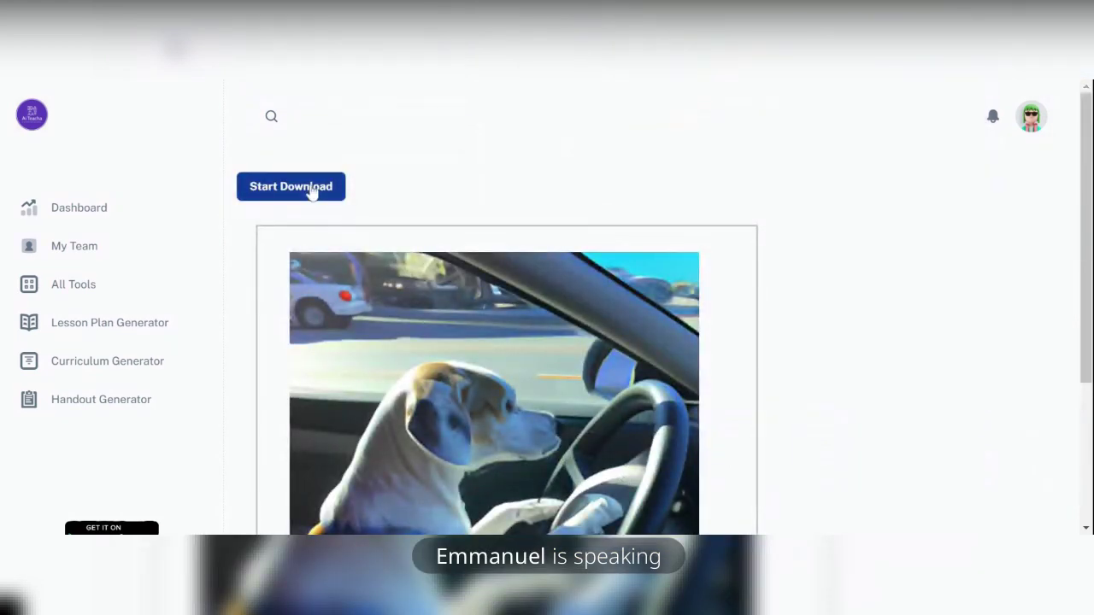
left_click(313, 189)
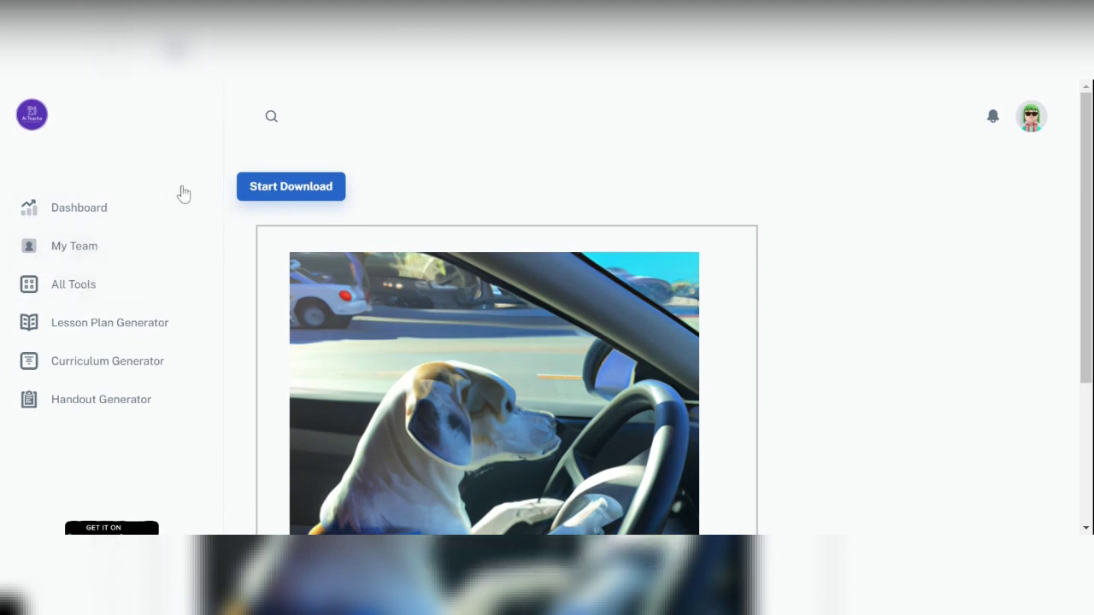
Step: Return to the full tool collection and open the Activity Generator
left_click(101, 289)
left_click_drag(1088, 209, 1088, 346)
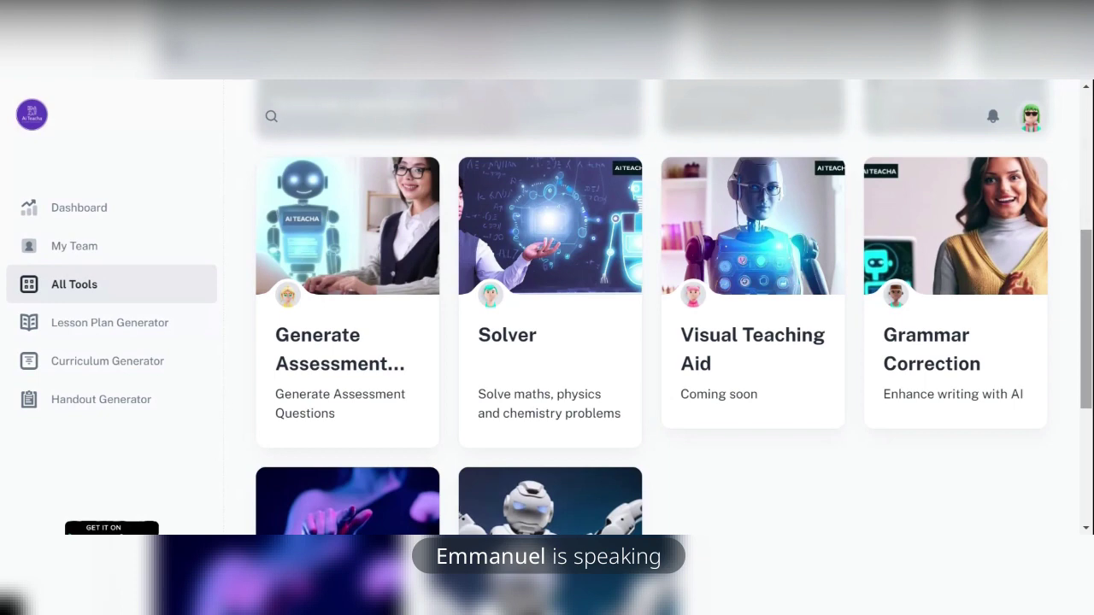
left_click_drag(1088, 351, 1089, 410)
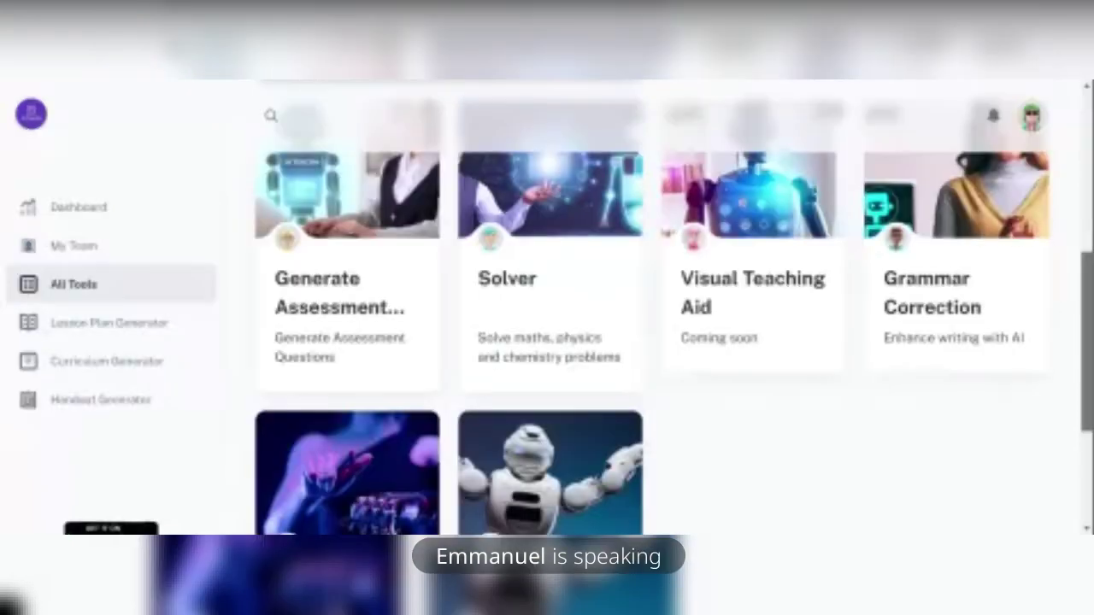
scroll(649, 342, "down", 3)
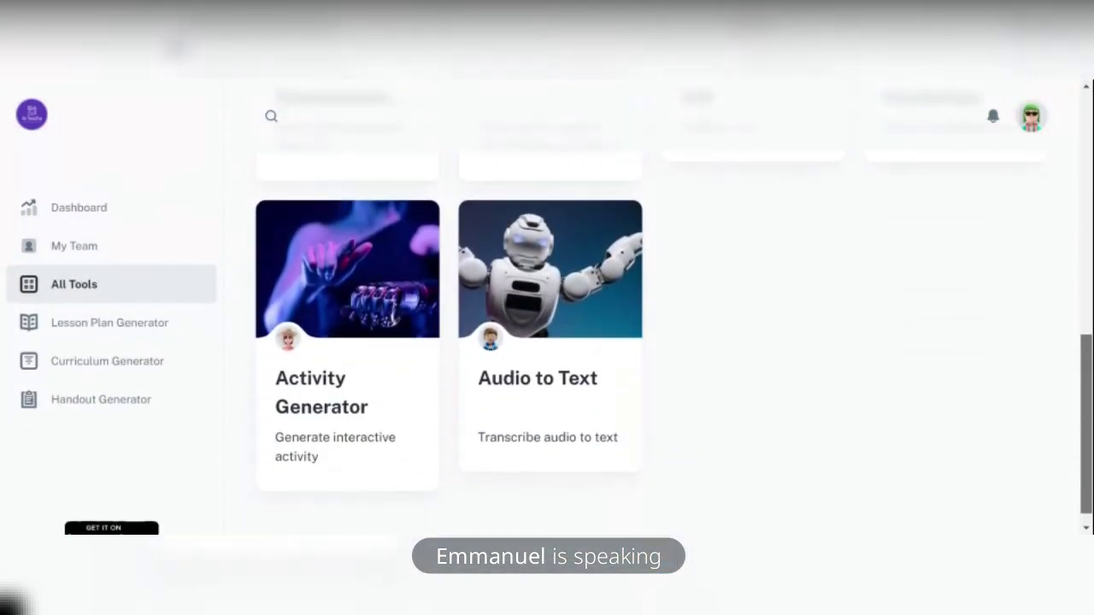
scroll(650, 342, "up", 1)
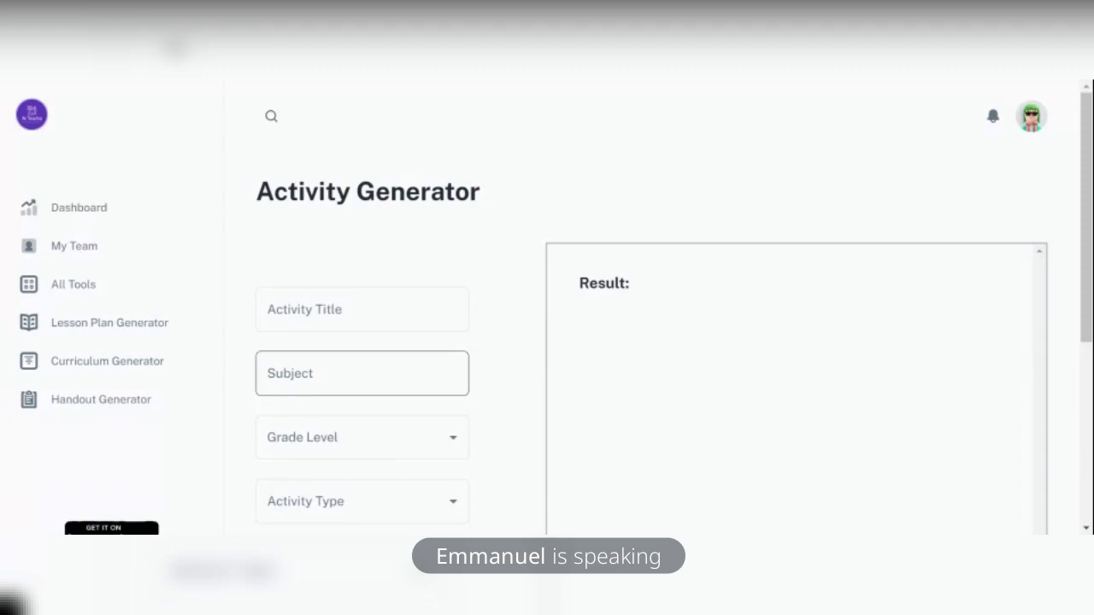
Step: Examine the Activity Generator form's fields, including title, subject, grade level options, activity type, content length and description
left_click(322, 309)
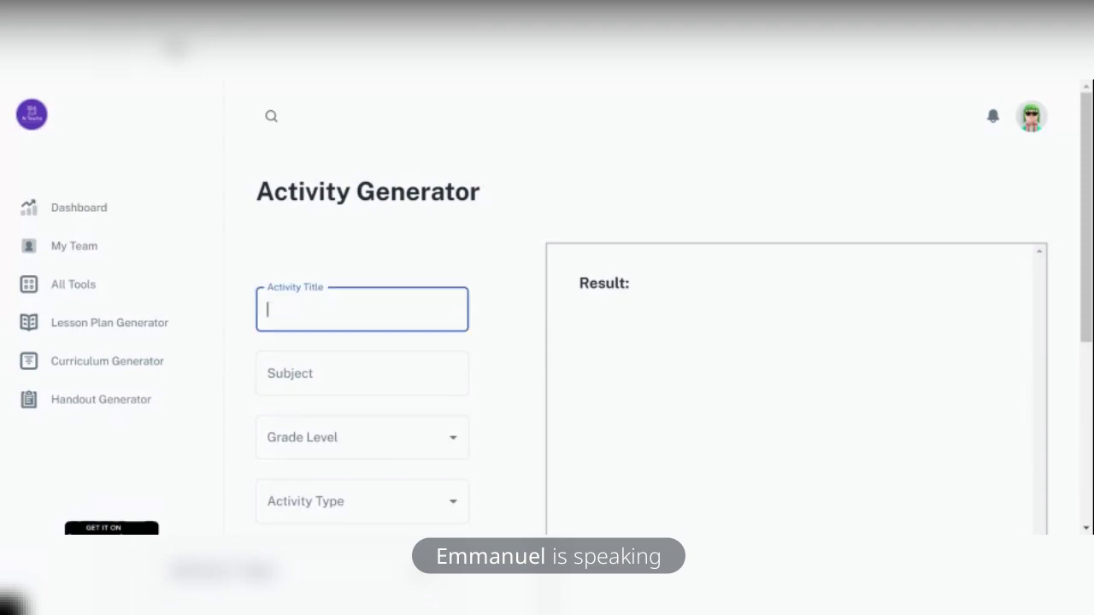
left_click(321, 385)
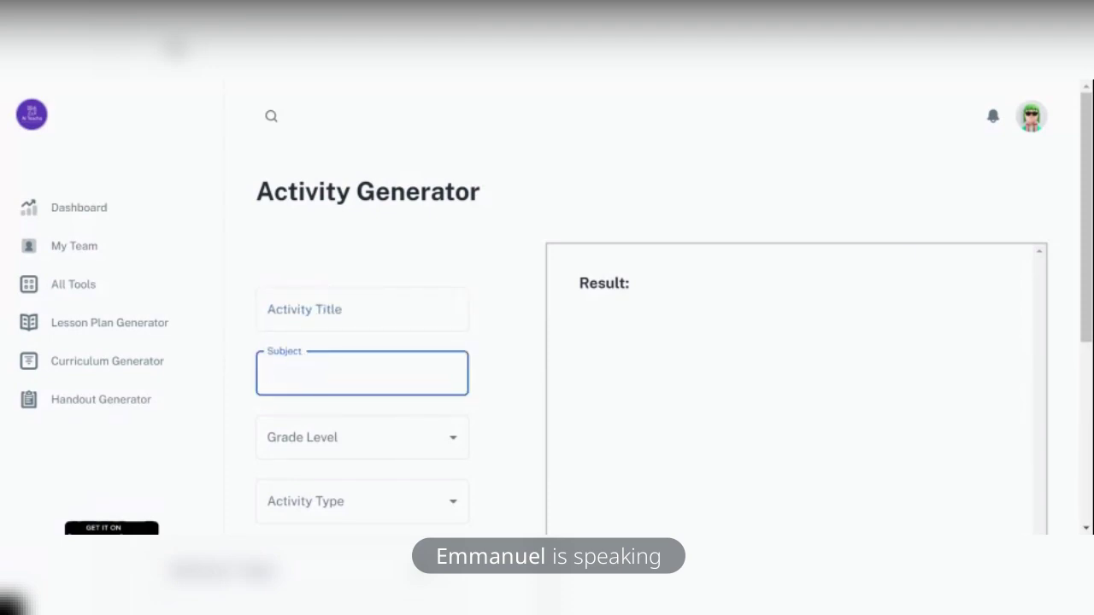
left_click_drag(1084, 212, 1079, 253)
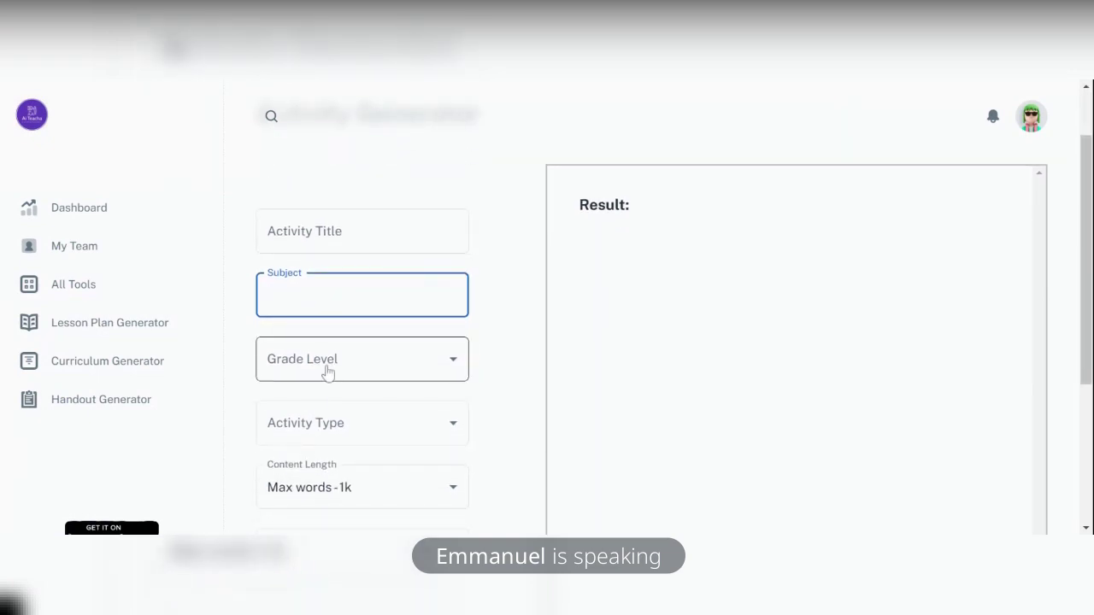
left_click(328, 371)
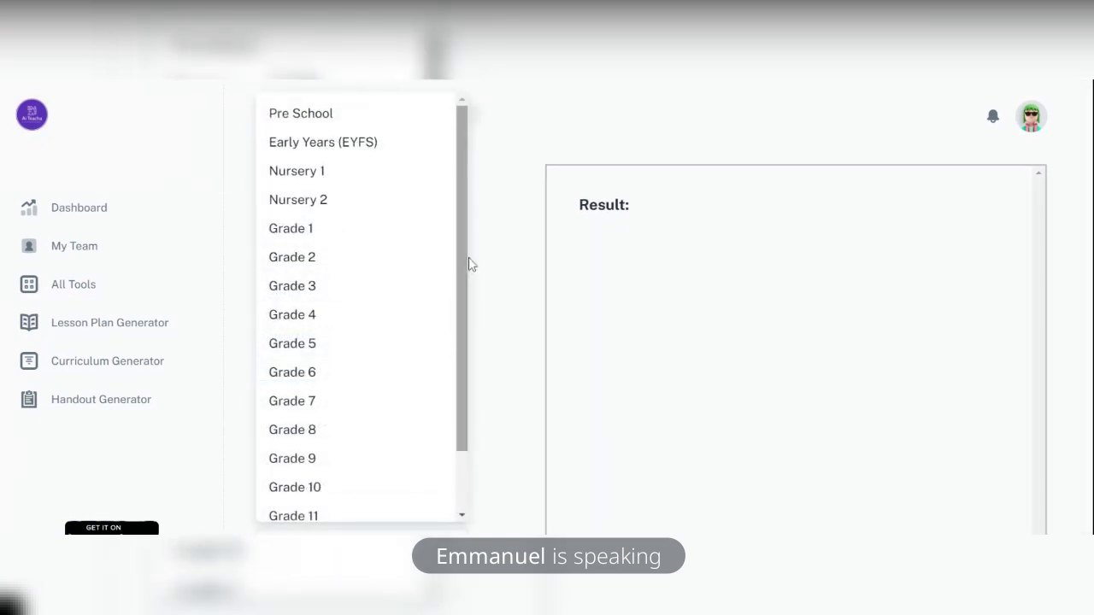
left_click(523, 269)
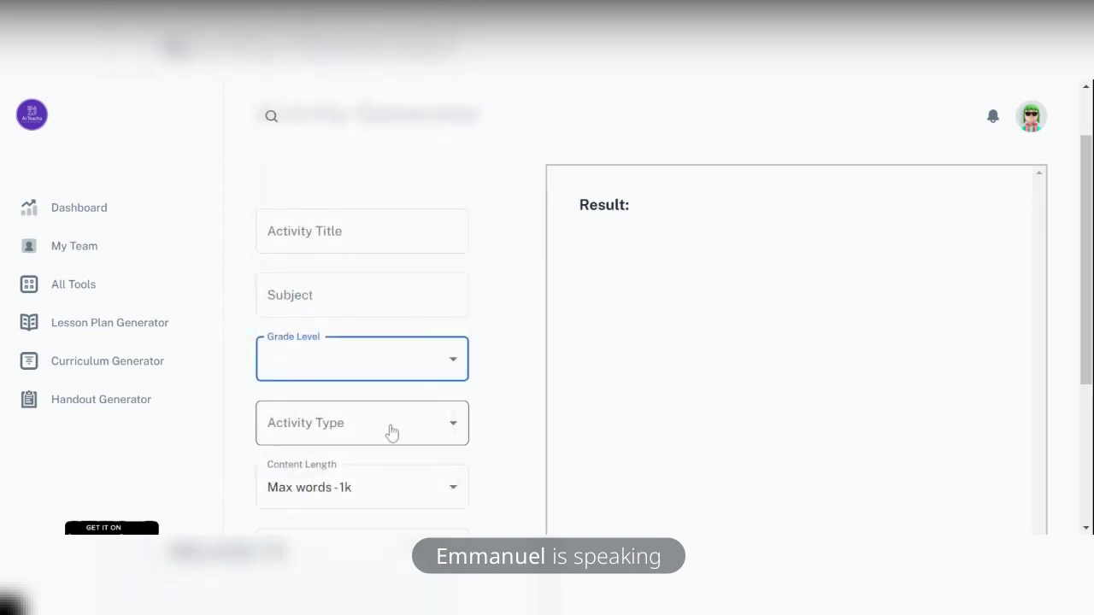
left_click(387, 433)
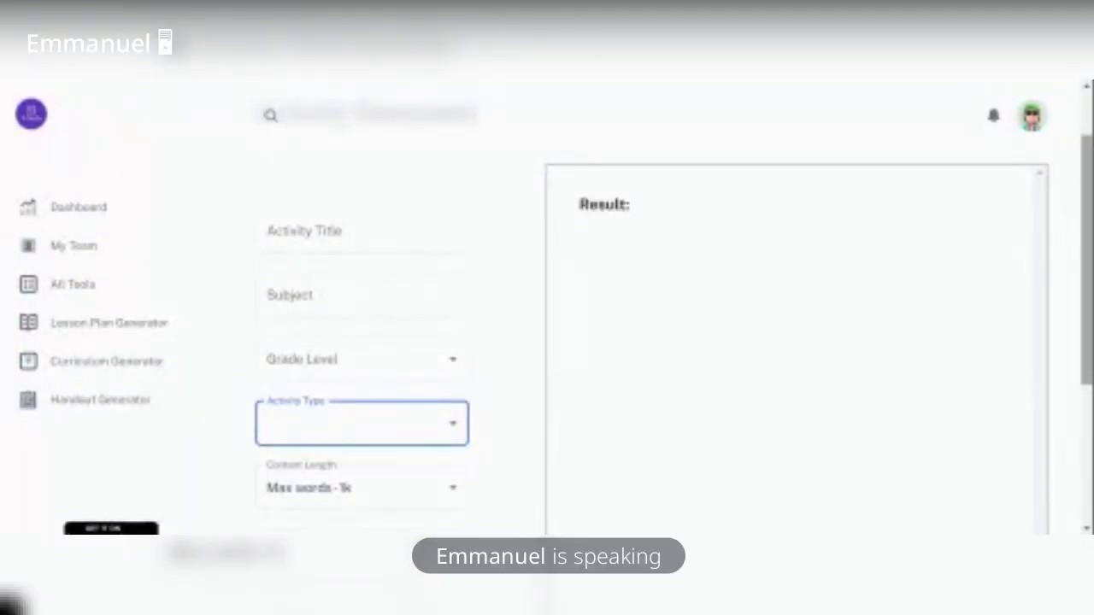
left_click_drag(1088, 297, 1082, 366)
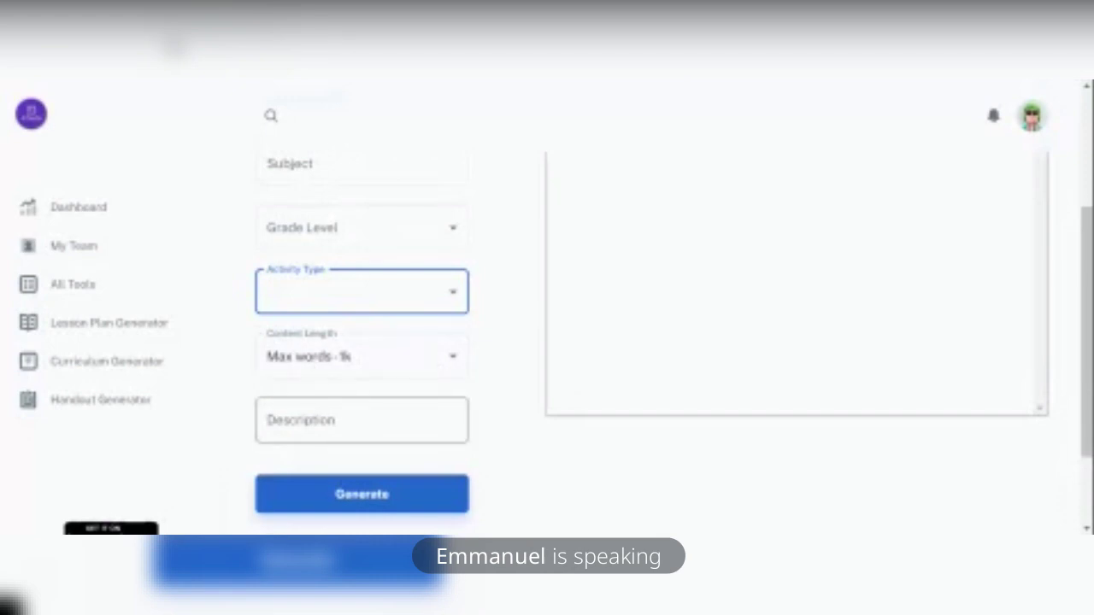
left_click_drag(1090, 300, 1087, 247)
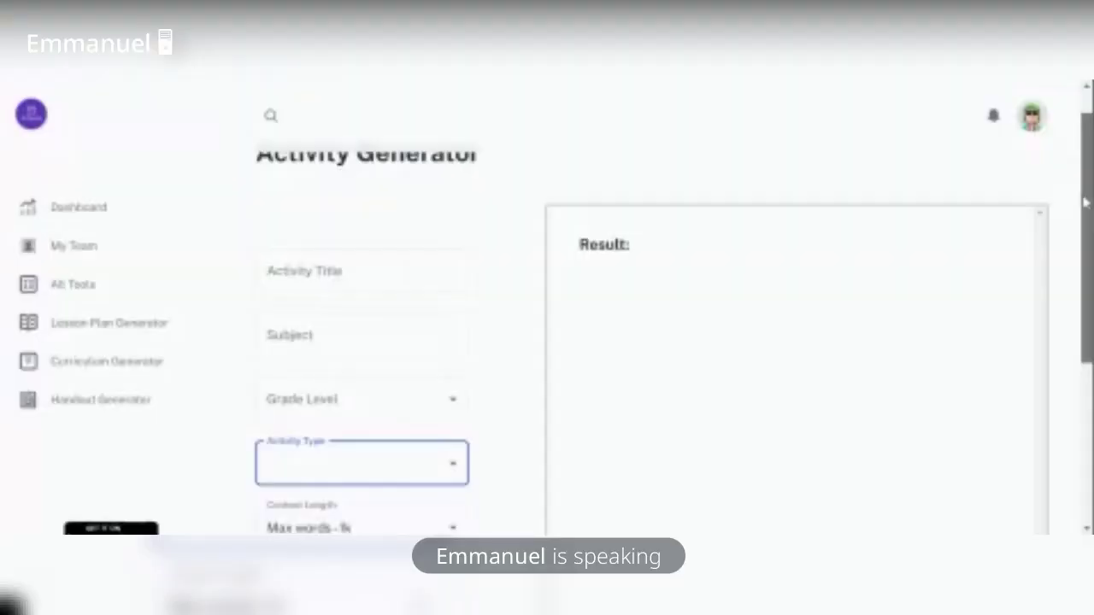
Step: Open the Transcribe Audio tool, choose the "CONJUN...peech.mp4" file and transcribe it without a description
left_click_drag(1087, 203, 1085, 177)
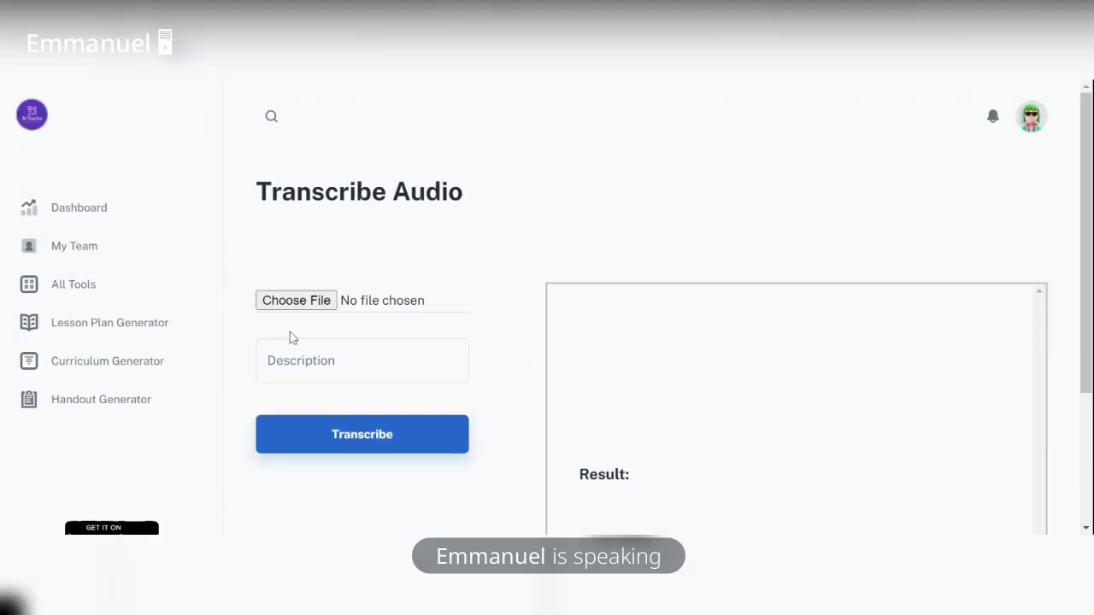
left_click(289, 342)
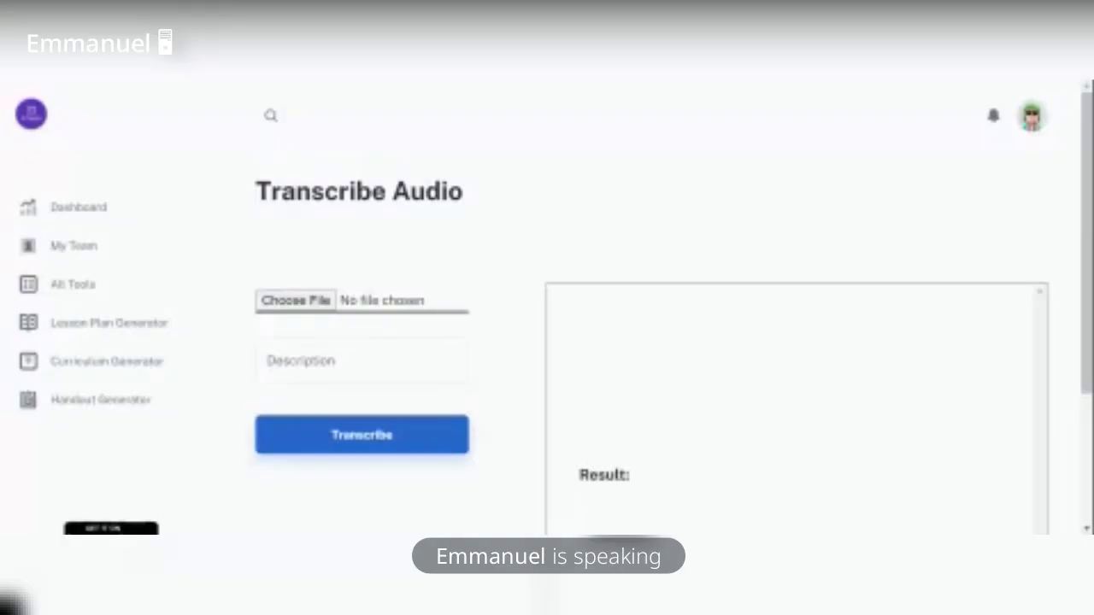
double_click(405, 306)
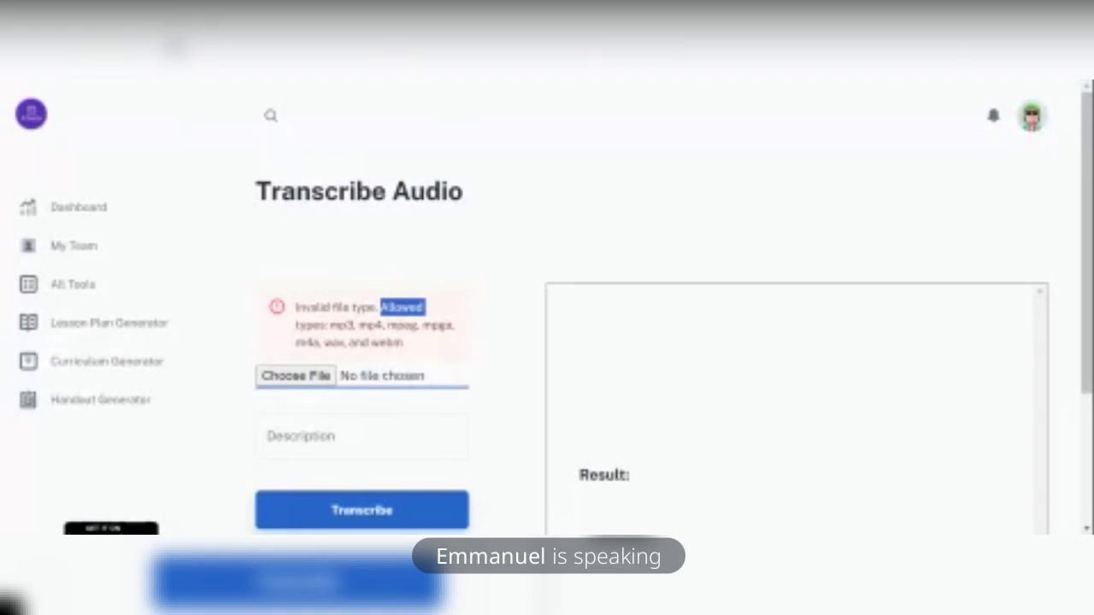
left_click(382, 376)
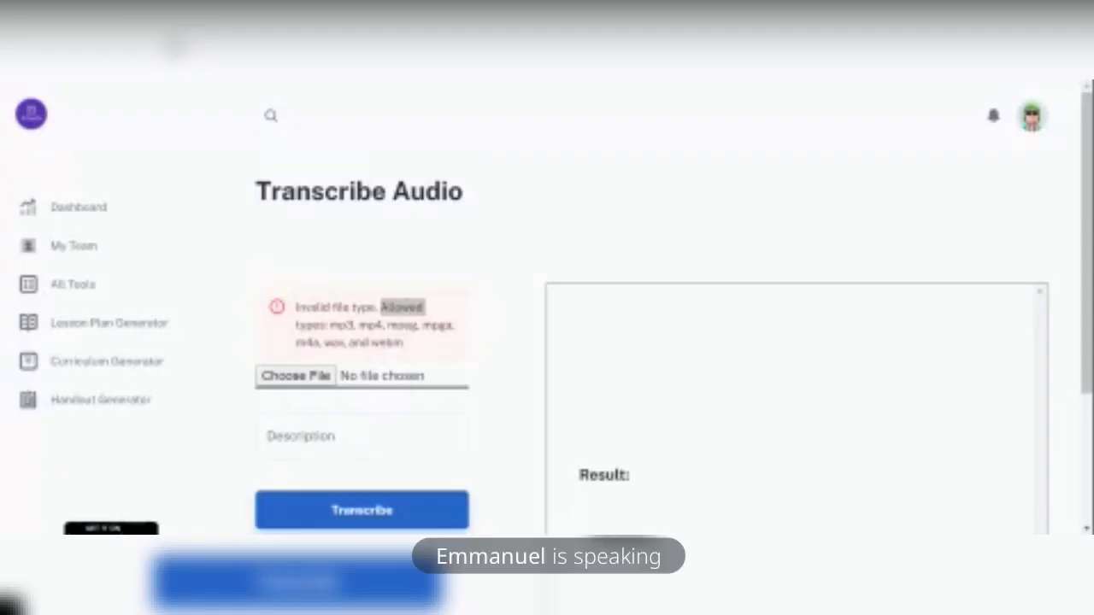
key("Return")
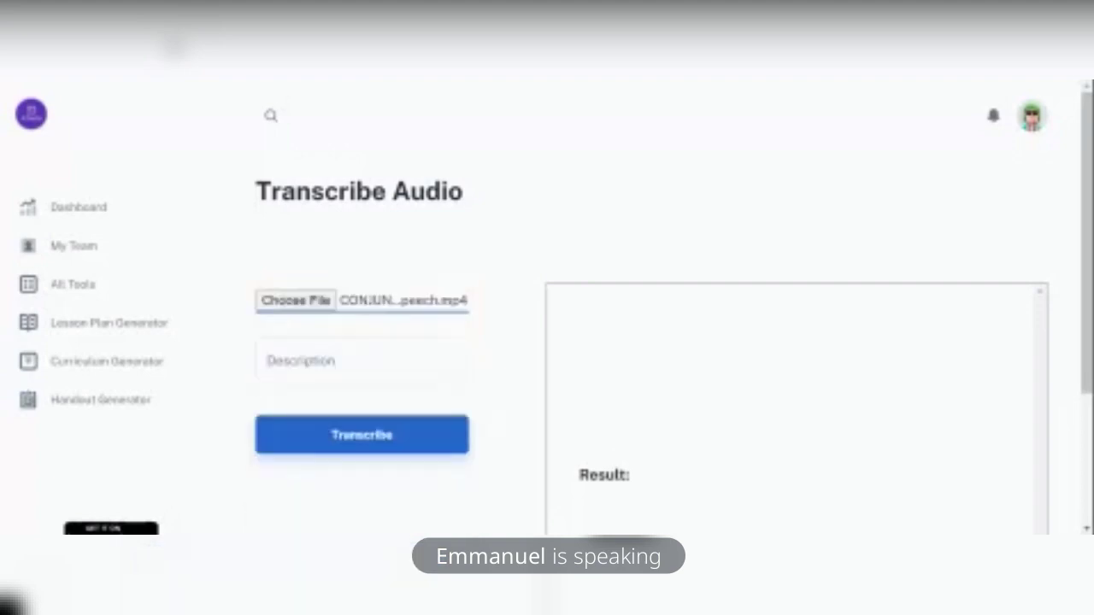
left_click(363, 453)
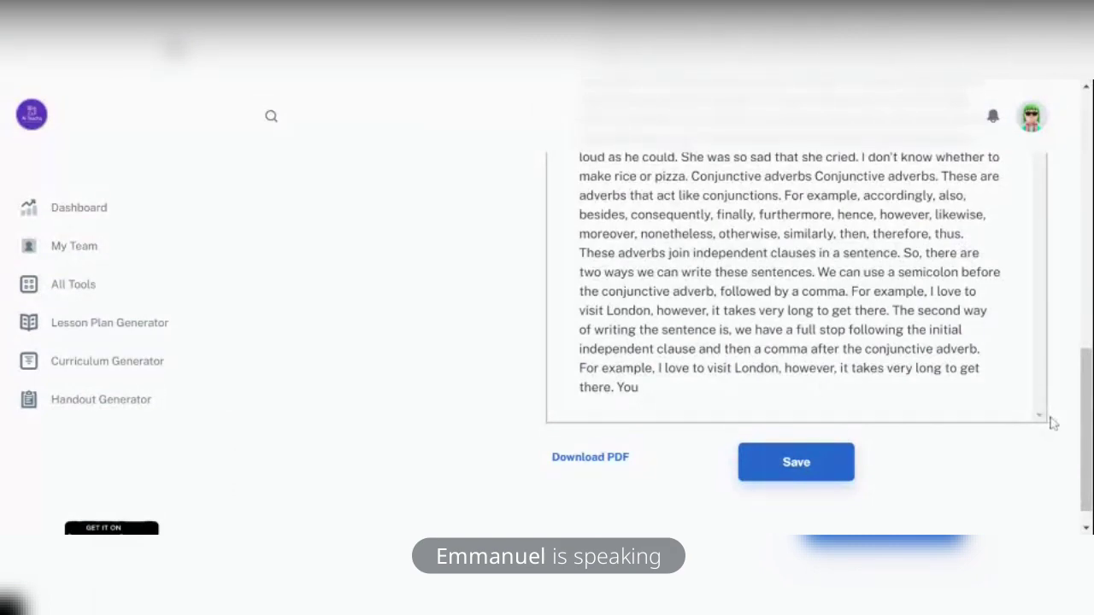
Step: Examine the transcript of the uploaded recording from its opening text to its save and PDF download options
left_click_drag(1087, 428, 1087, 215)
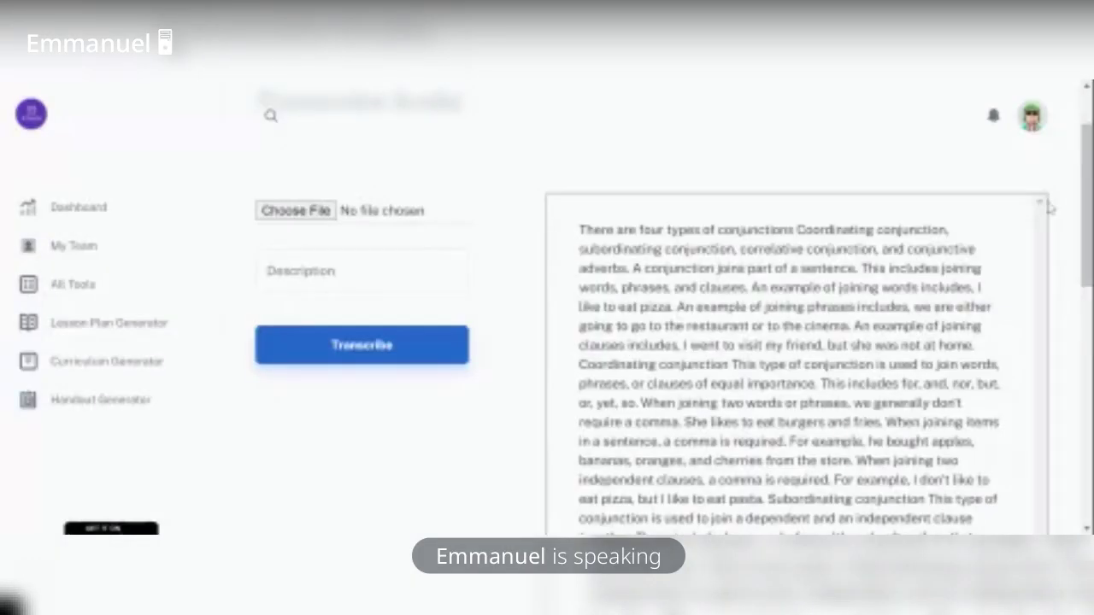
scroll(650, 342, "down", 1)
scroll(649, 342, "down", 3)
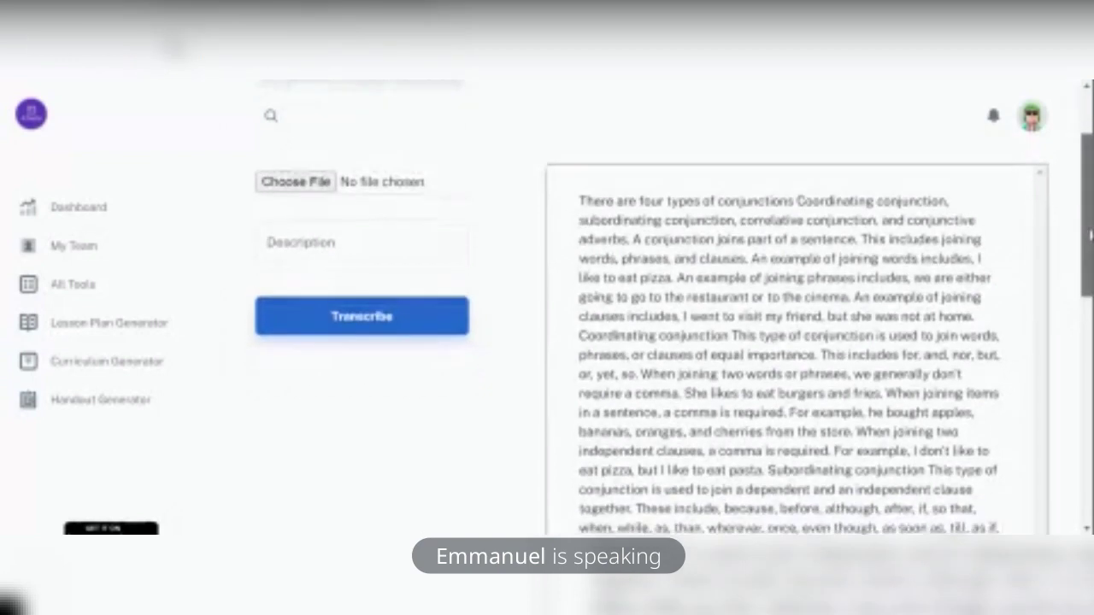
scroll(649, 342, "up", 1)
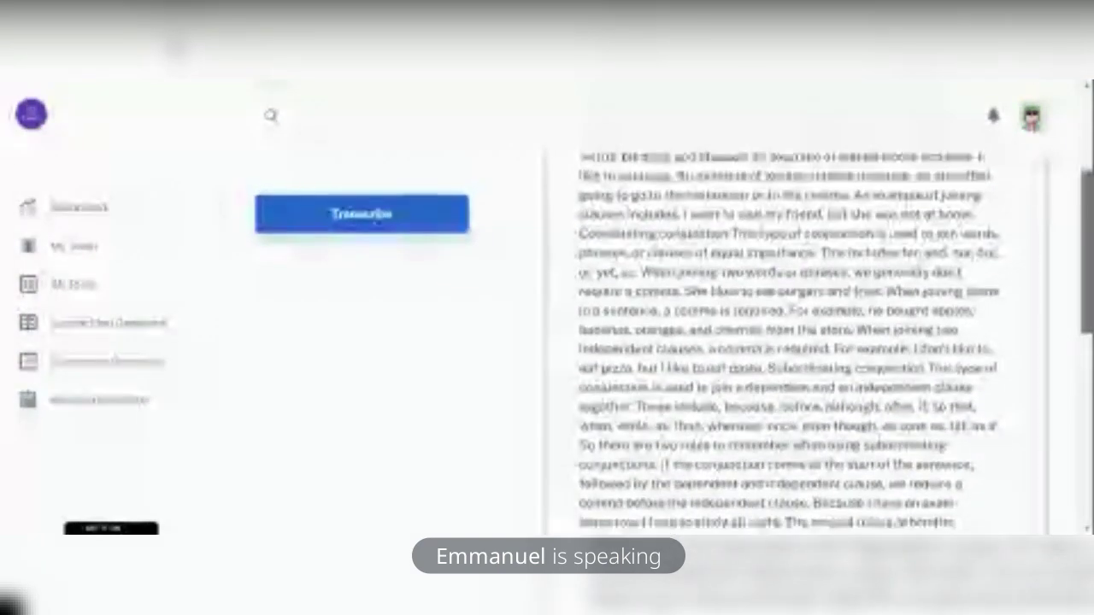
scroll(649, 342, "down", 1)
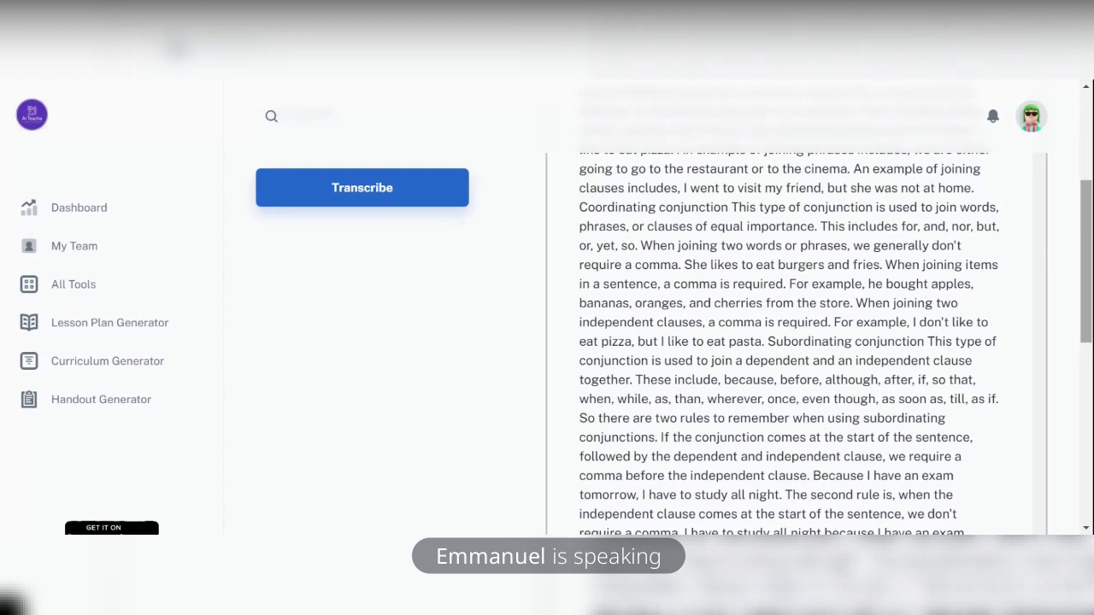
scroll(1089, 244, "up", 5)
left_click_drag(1089, 243, 1088, 176)
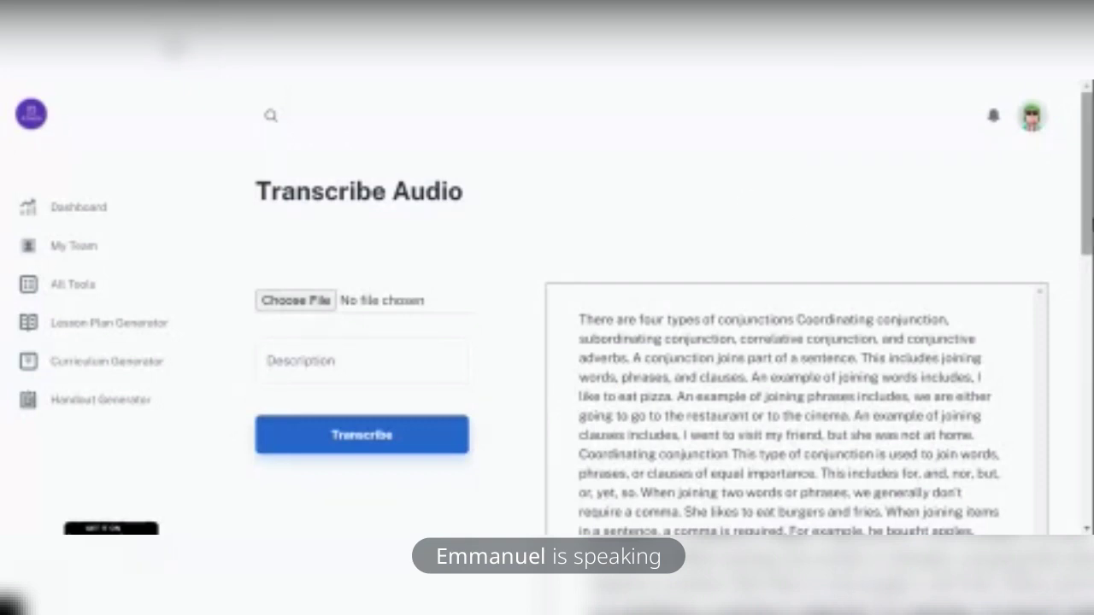
mouse_move(1089, 224)
left_mouse_down()
mouse_move(1089, 314)
mouse_move(1089, 227)
left_mouse_up()
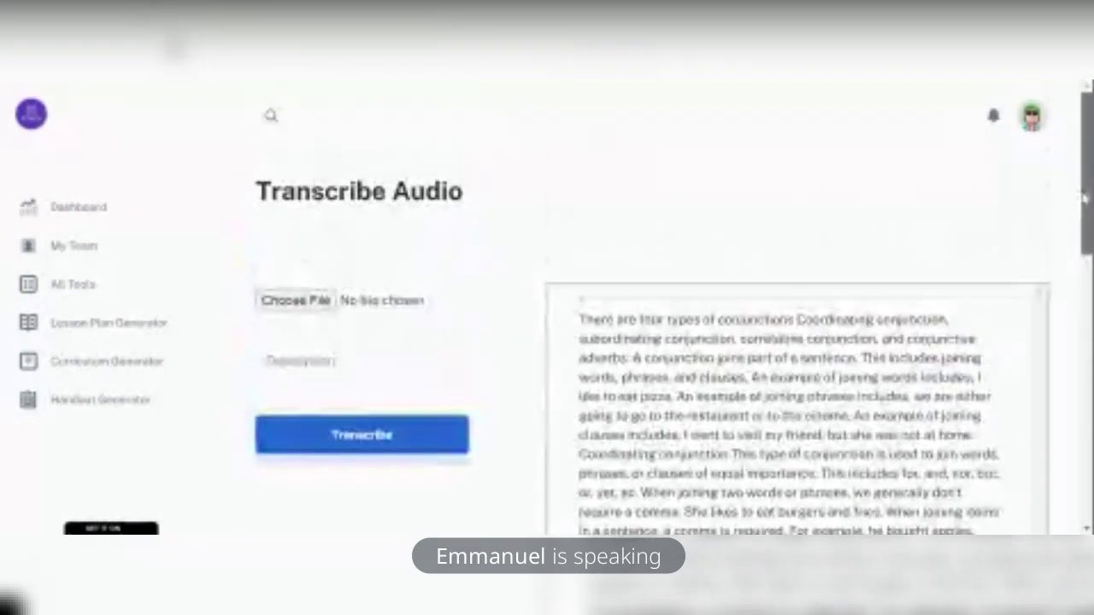
Step: Return to the full tool collection and open the Curriculum Generator
left_click(90, 288)
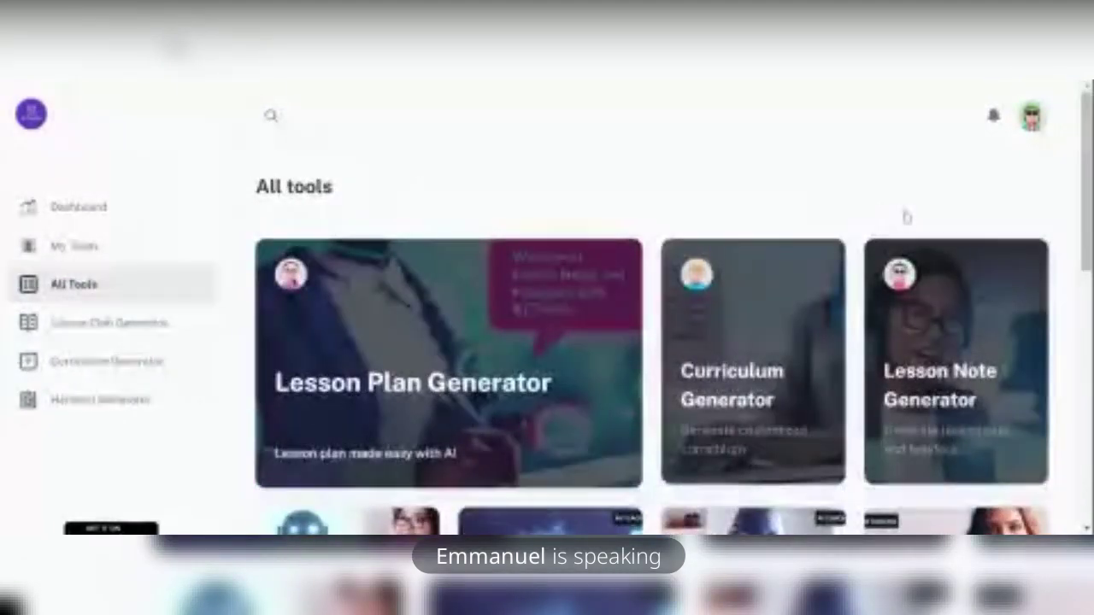
left_click_drag(1081, 207, 1084, 242)
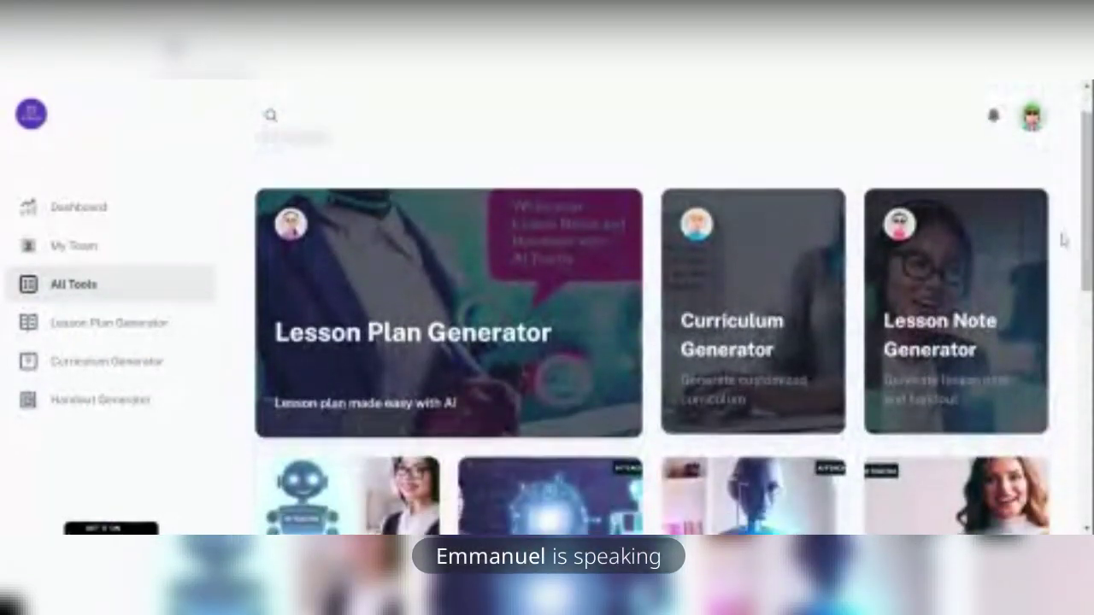
left_click(725, 338)
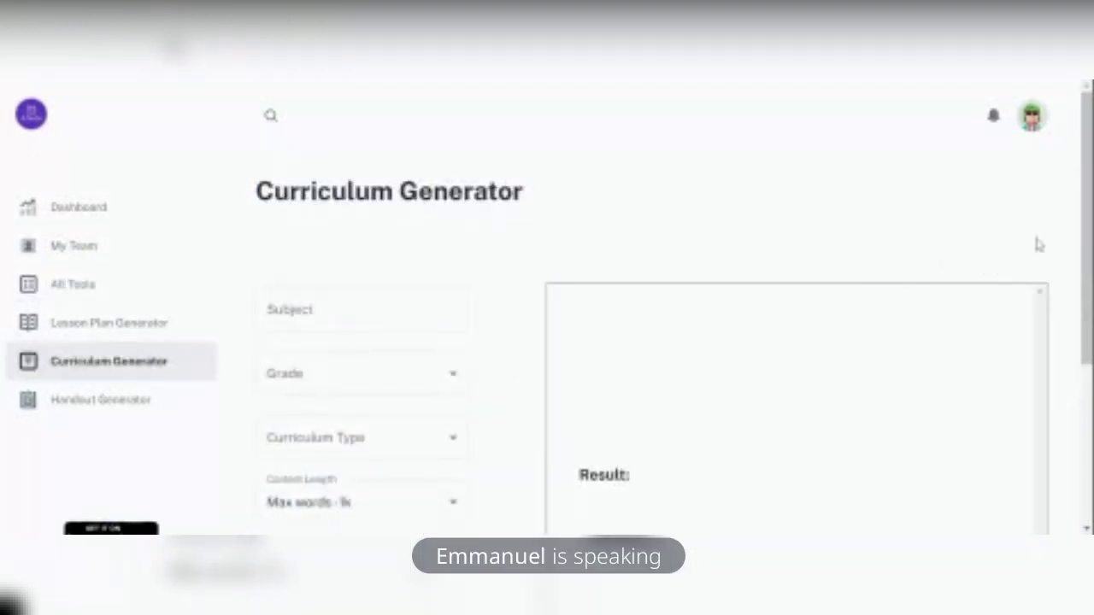
Step: Set the curriculum's subject to "Public Speaking" and its grade to Grade 6
left_click_drag(1087, 248, 1087, 301)
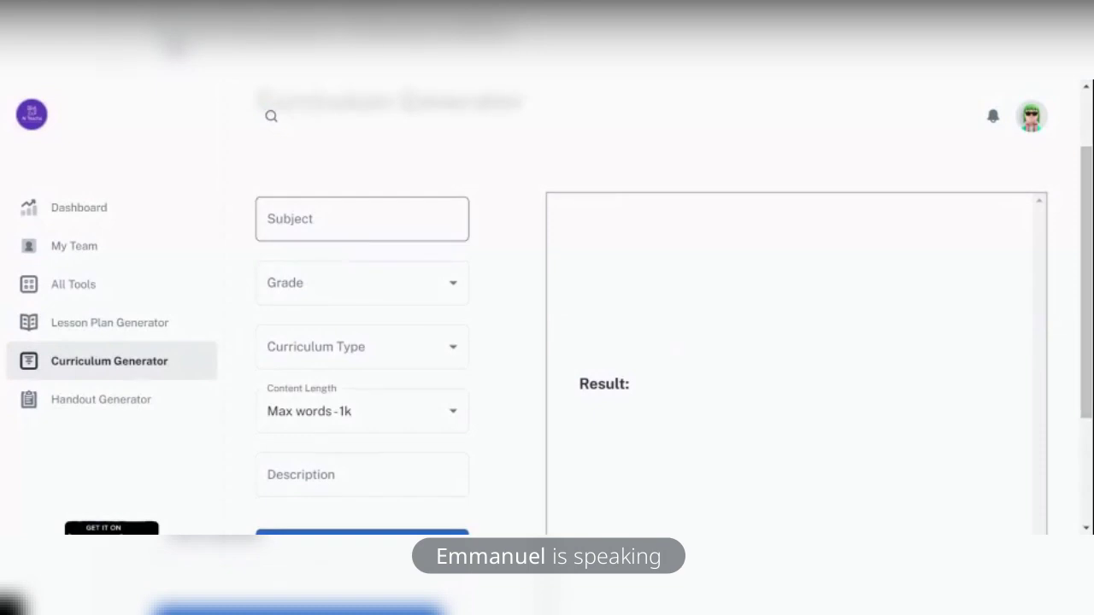
left_click(358, 219)
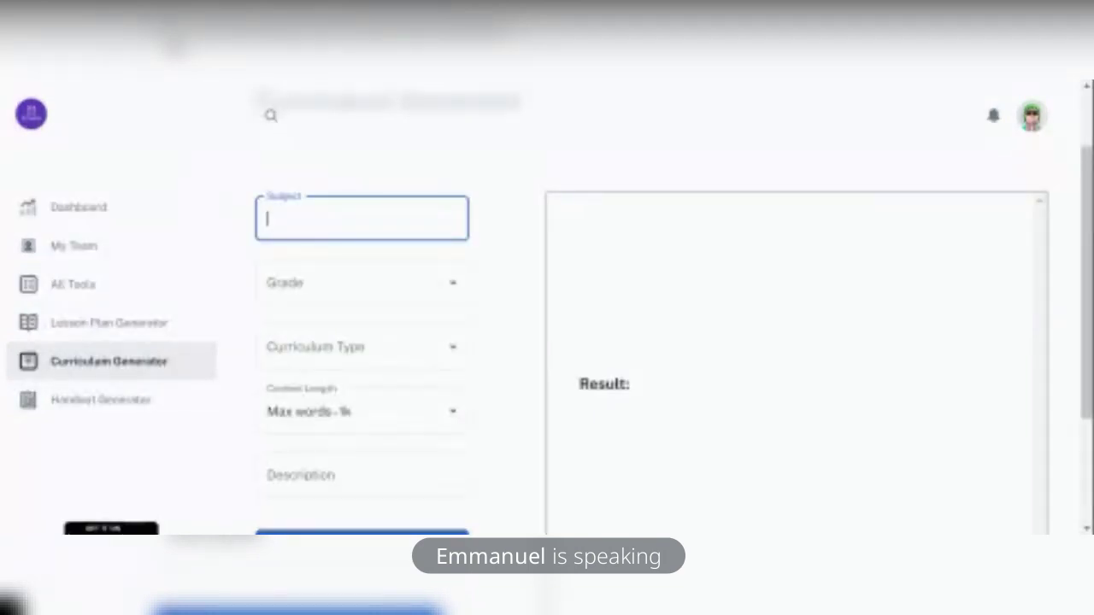
type("Publi")
type("c ")
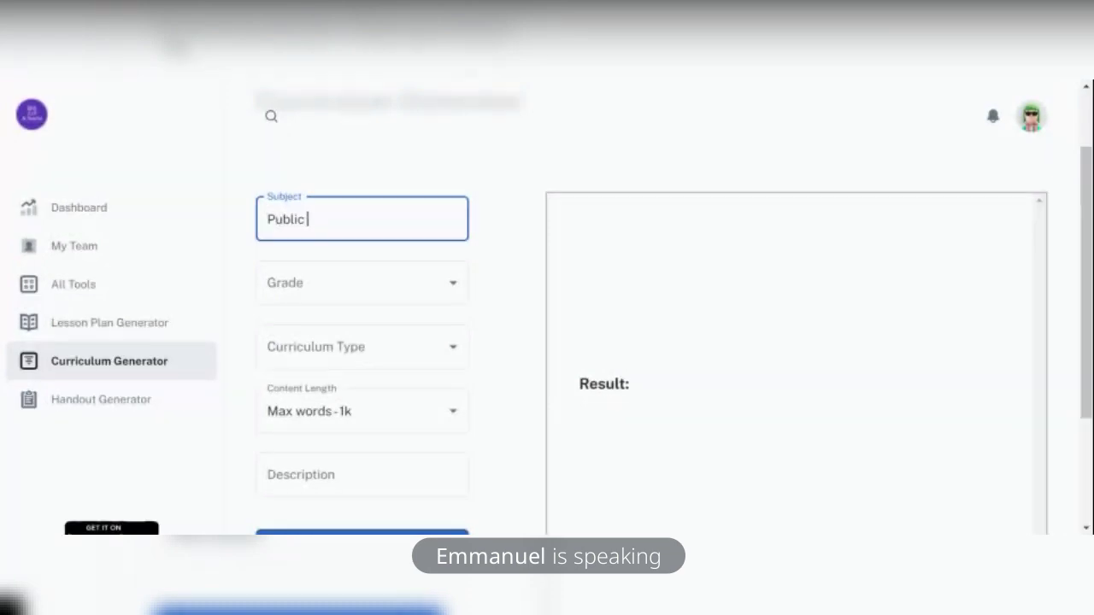
type("Speaking")
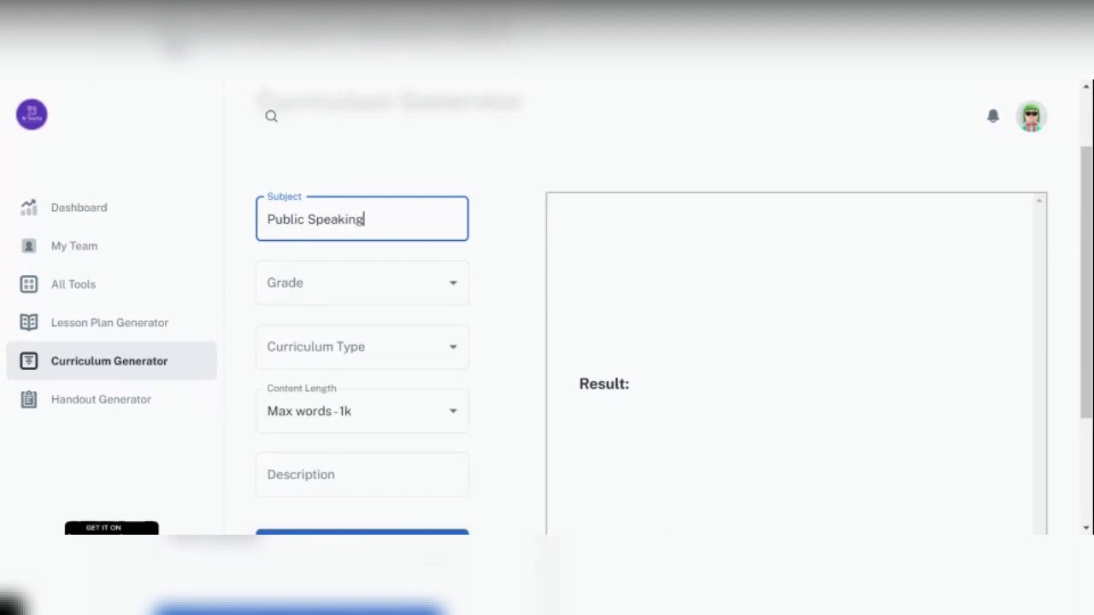
left_click(303, 283)
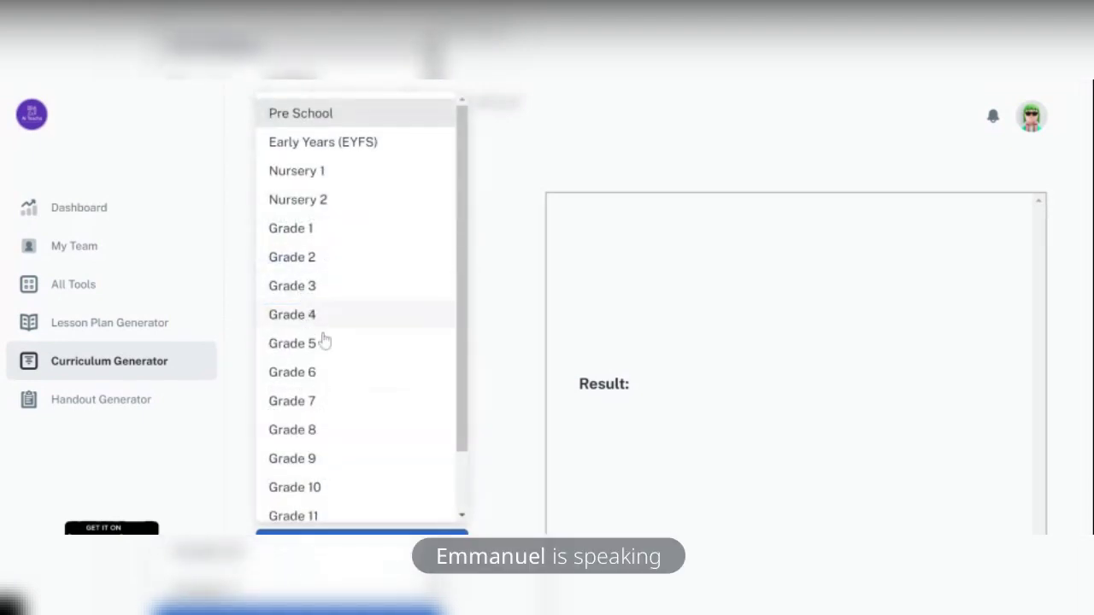
left_click(314, 382)
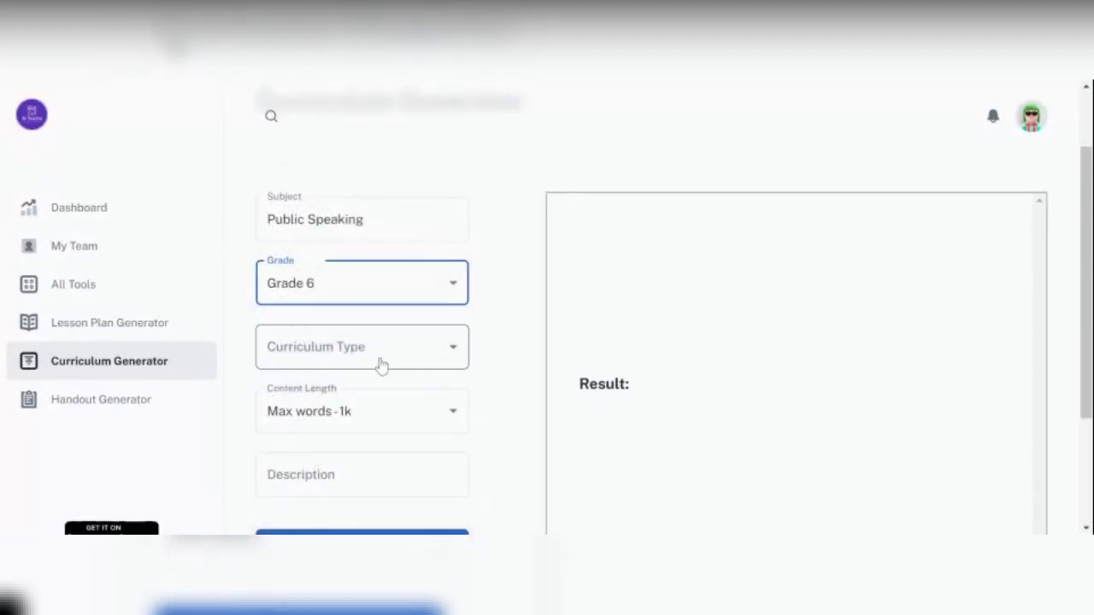
Step: Choose the UK Curriculum type with a content length of max 4k words, leave the description empty and generate the curriculum
left_click(379, 366)
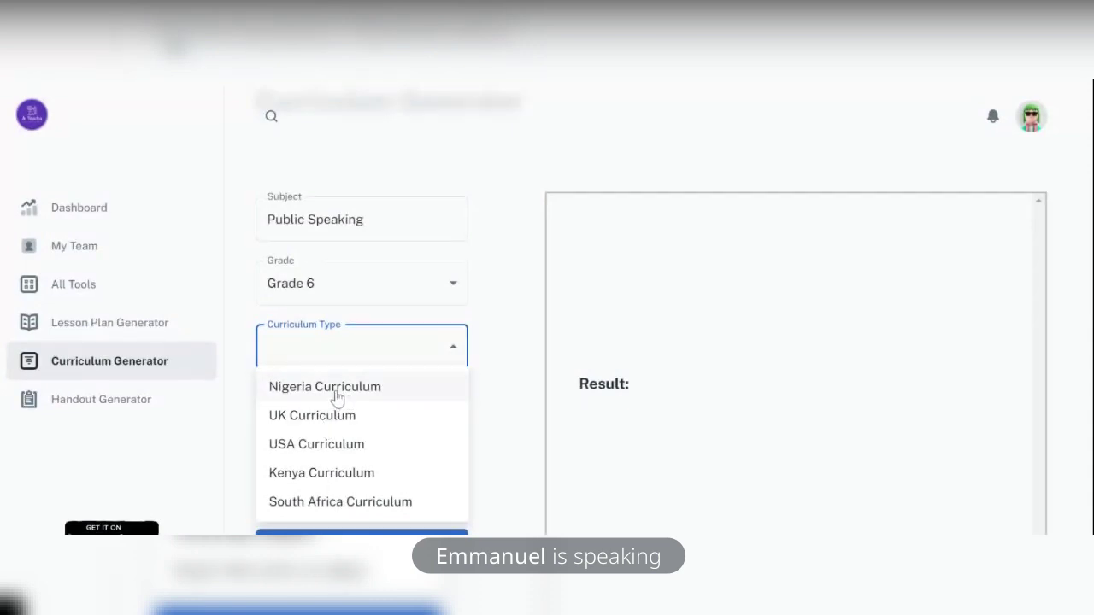
left_click(336, 415)
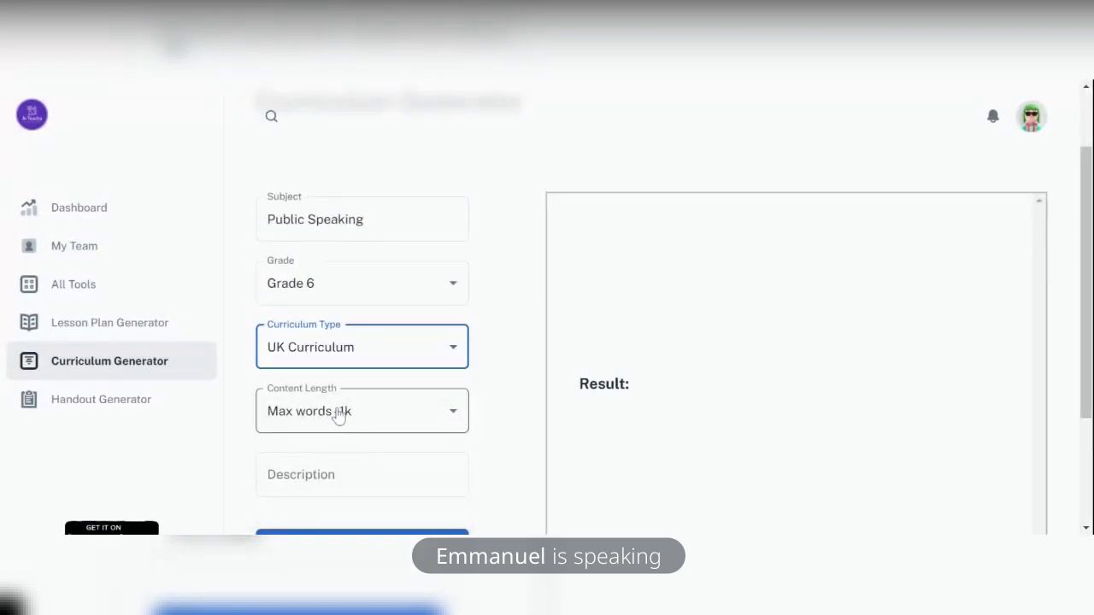
left_click(339, 415)
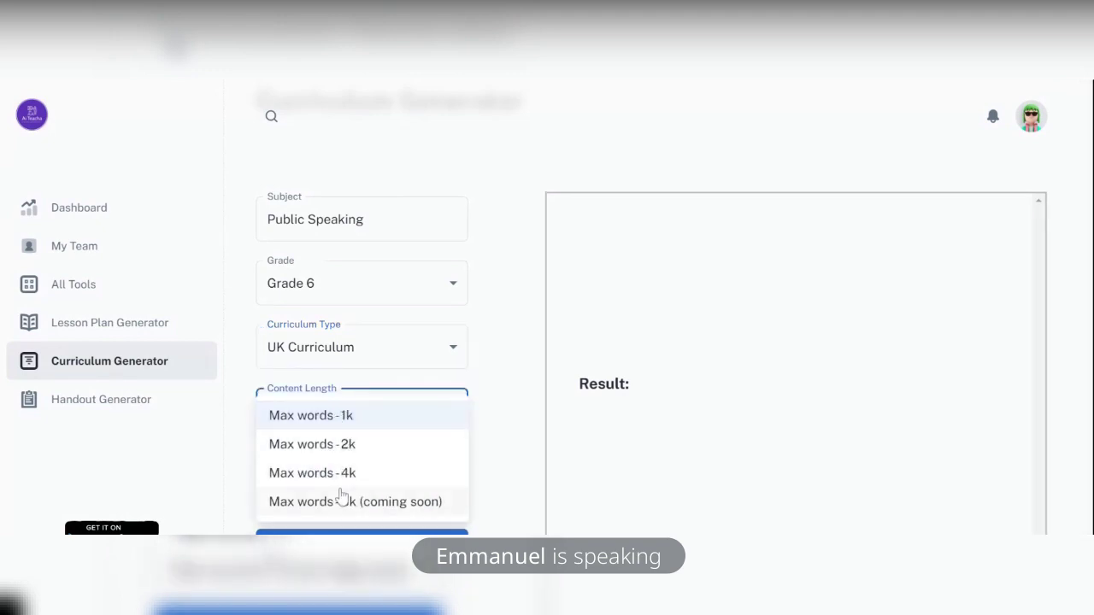
left_click(343, 483)
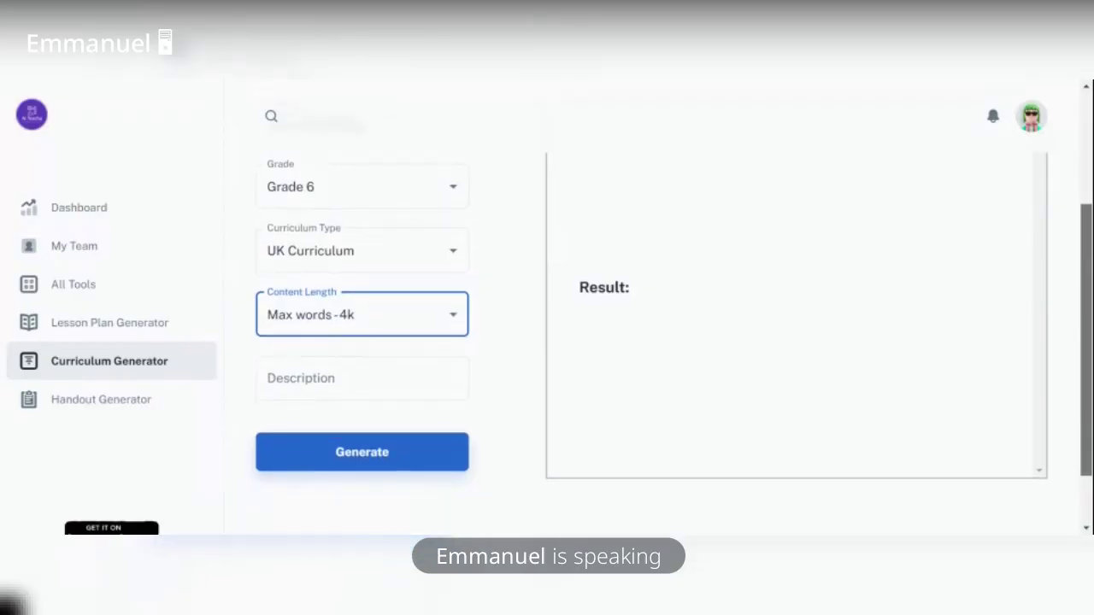
left_click(361, 377)
type("a")
key("BackSpace")
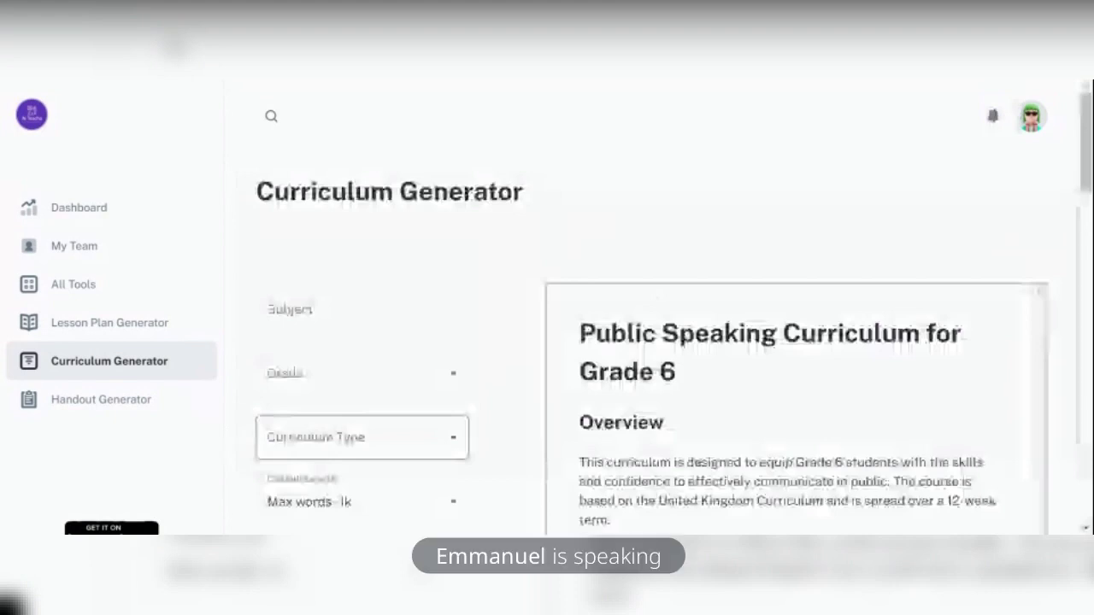
Step: Review the generated Public Speaking curriculum, including its objectives, weekly topics, assessment, resources and closing note
scroll(1087, 177, "down", 5)
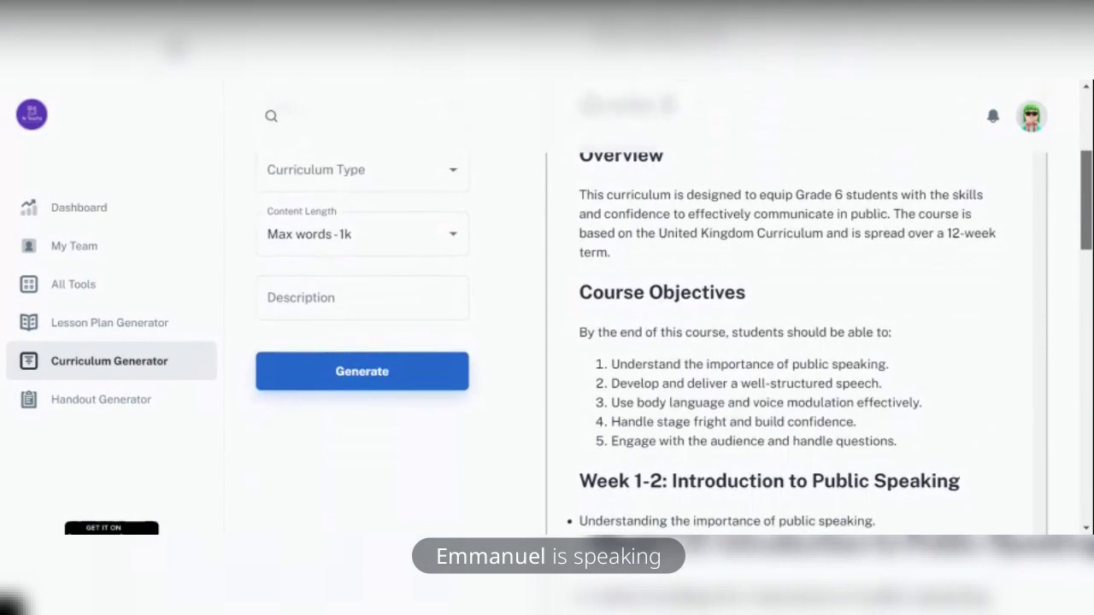
scroll(1087, 177, "down", 1)
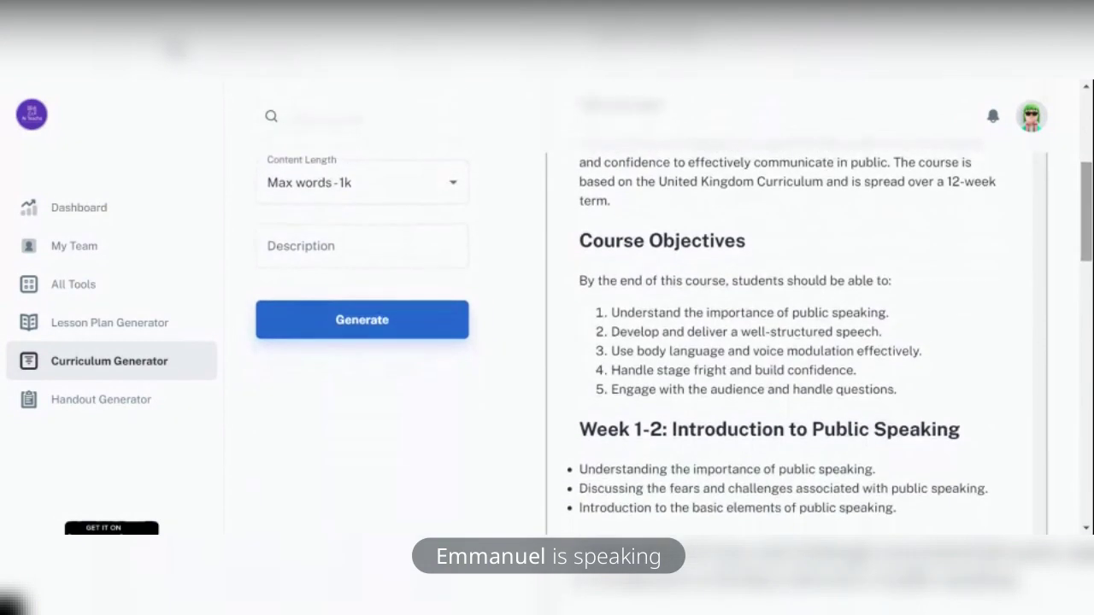
scroll(795, 385, "down", 3)
scroll(795, 342, "down", 4)
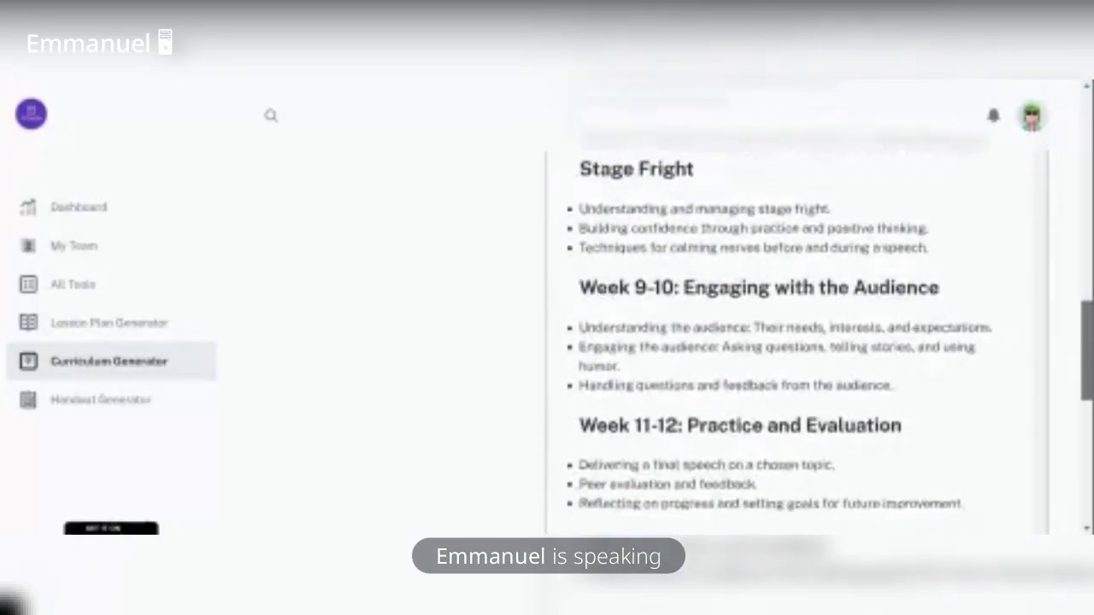
scroll(795, 342, "down", 3)
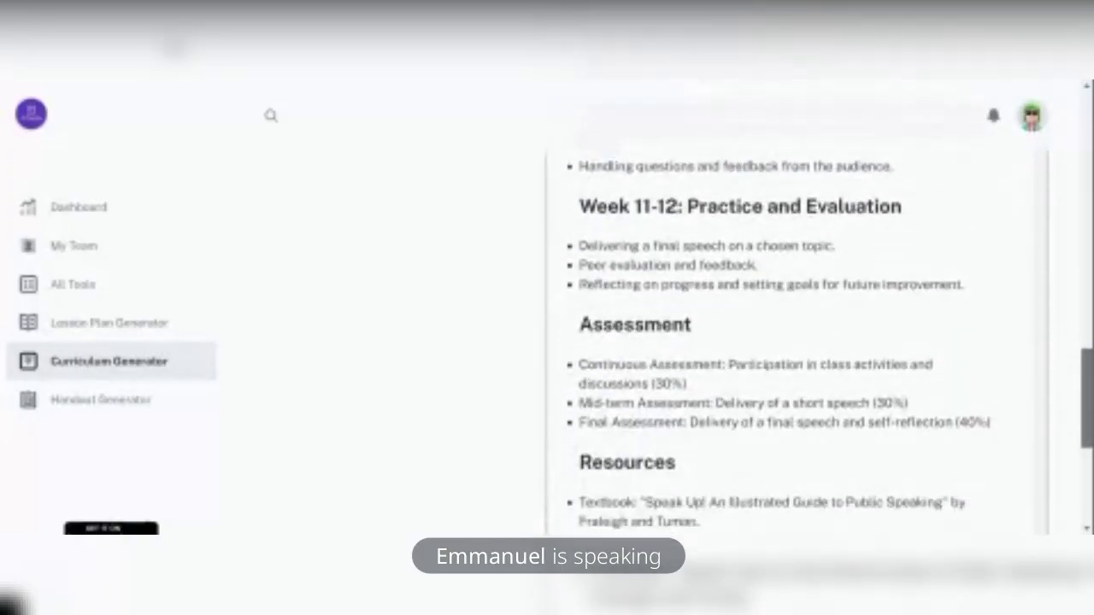
scroll(795, 342, "down", 4)
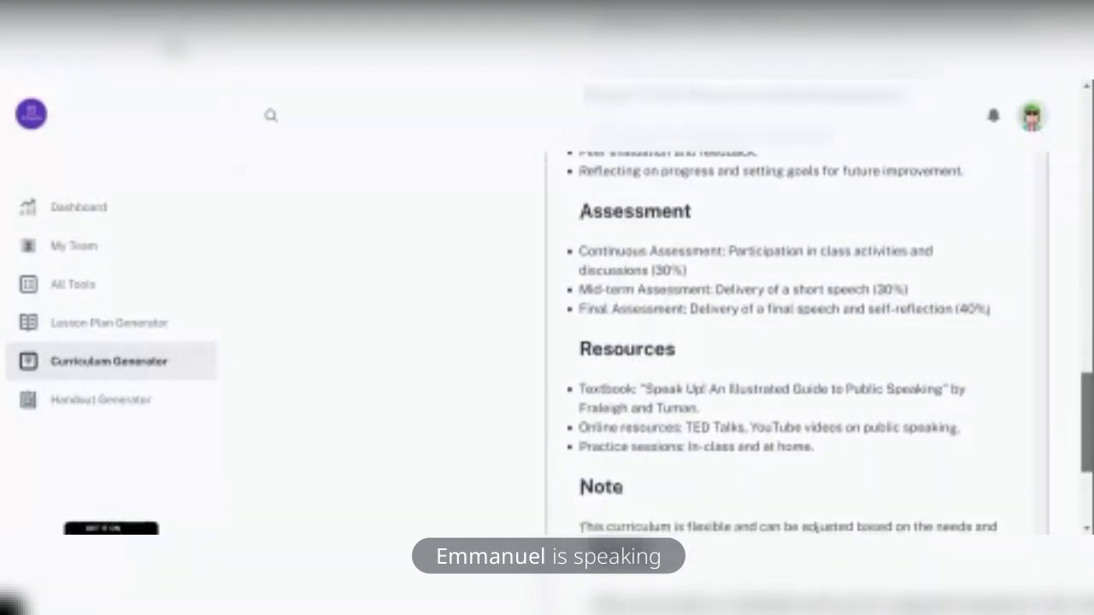
scroll(794, 341, "down", 2)
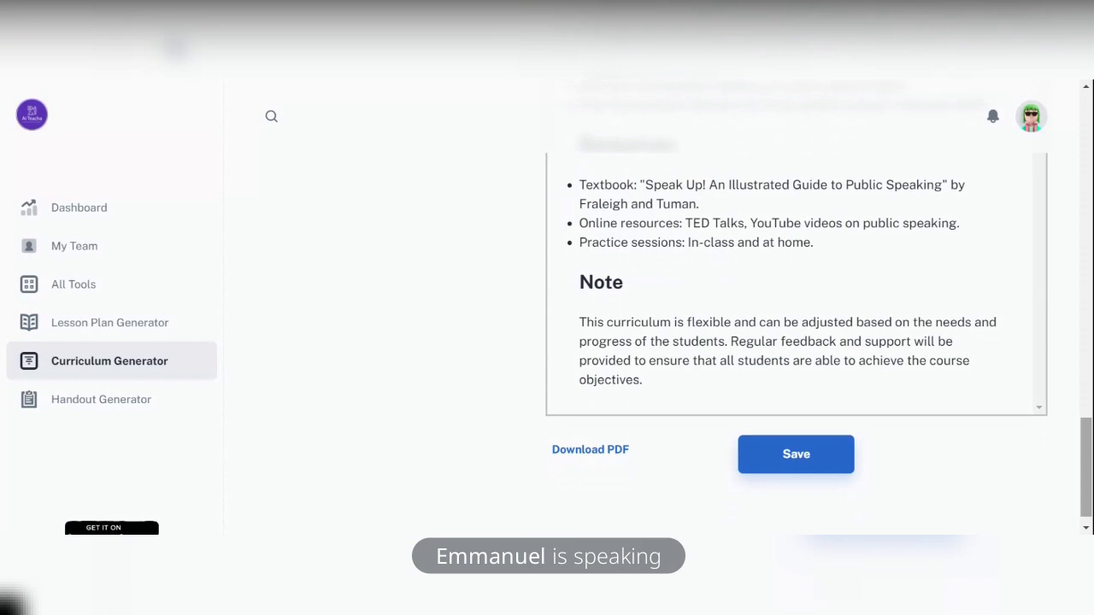
scroll(795, 342, "up", 3)
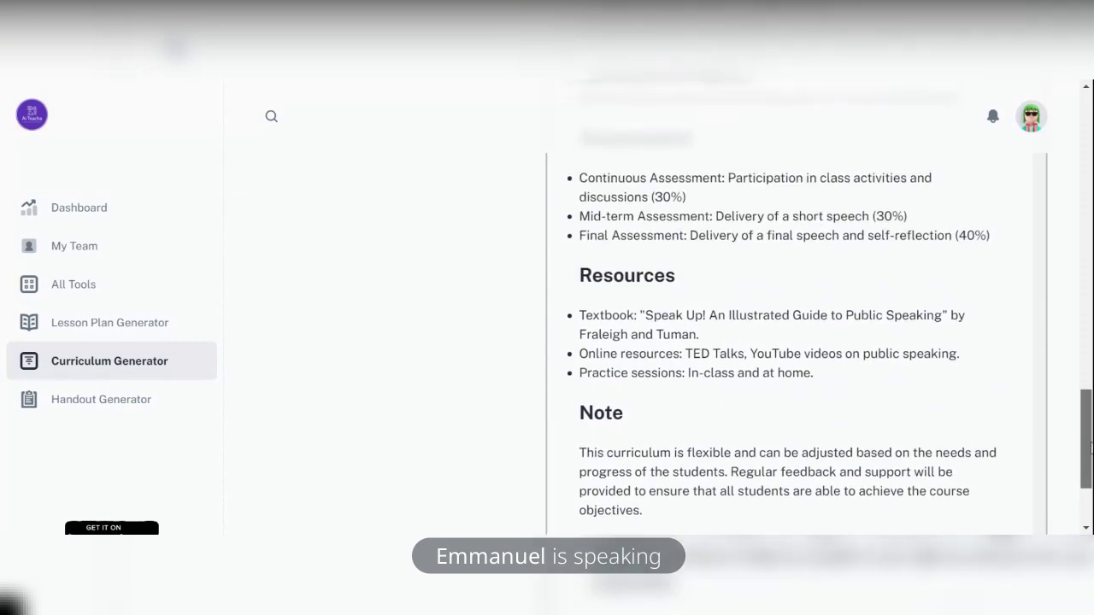
left_click_drag(1091, 444, 1082, 250)
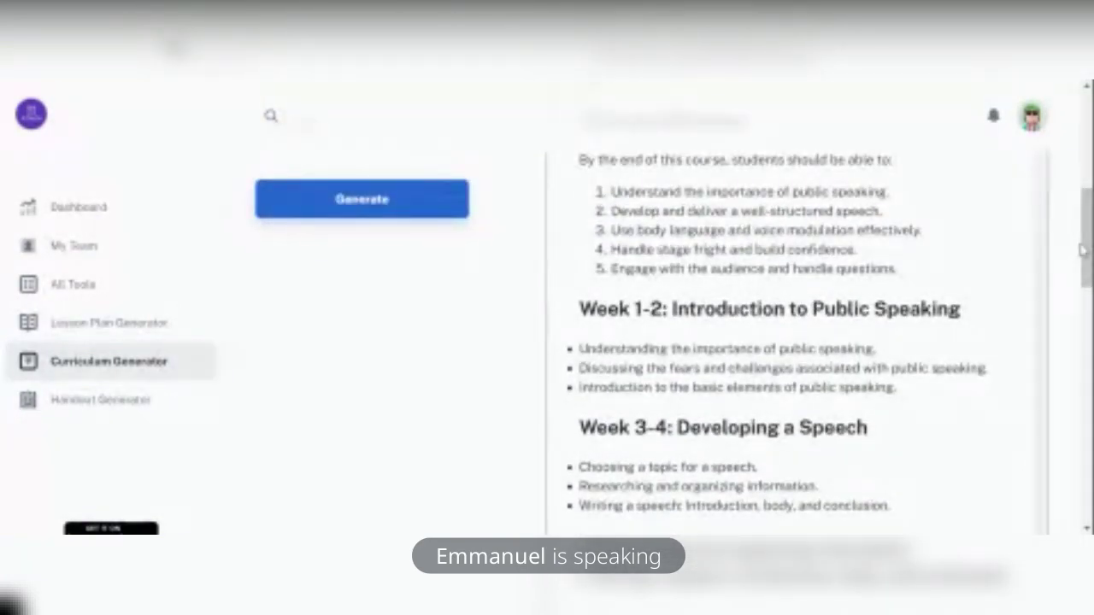
left_click_drag(1088, 237, 1089, 461)
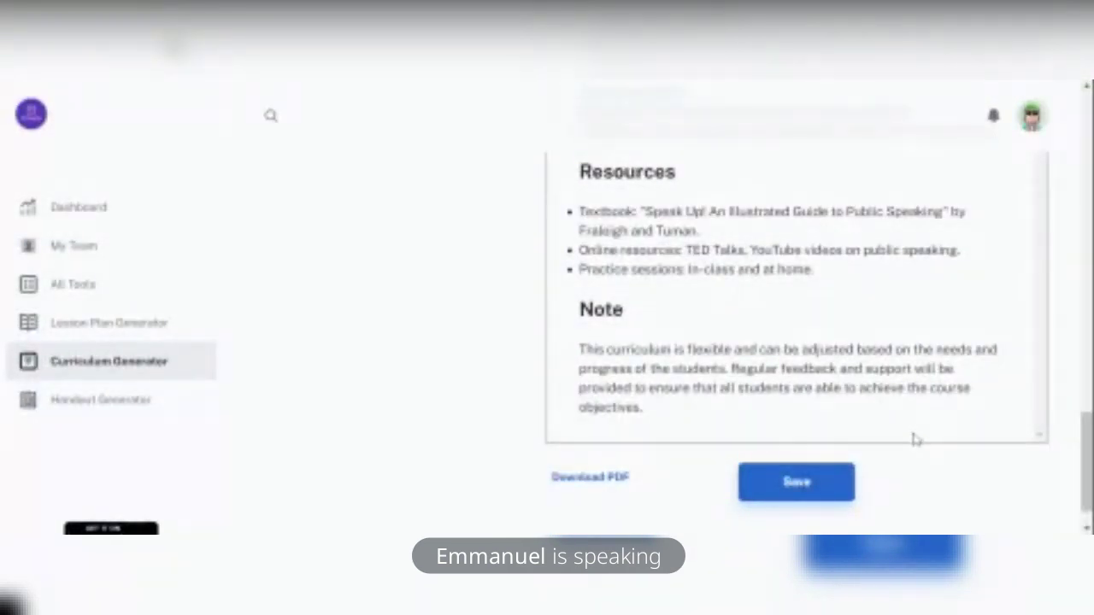
Step: Look back over the generated curriculum's weekly topics and return to the dashboard
scroll(1087, 461, "up", 1)
scroll(1087, 462, "up", 15)
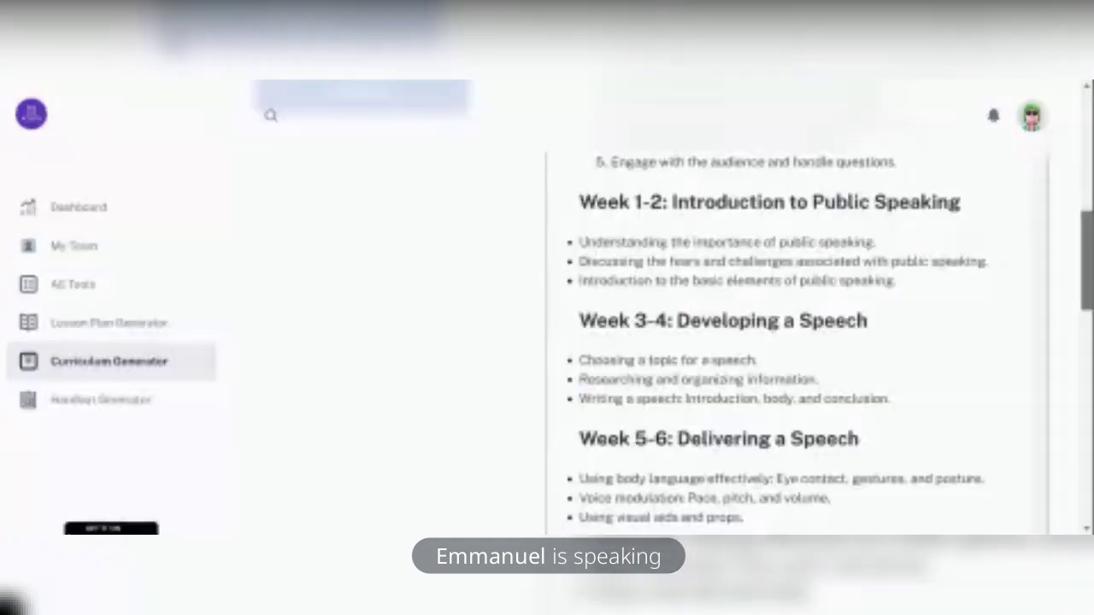
scroll(650, 342, "up", 2)
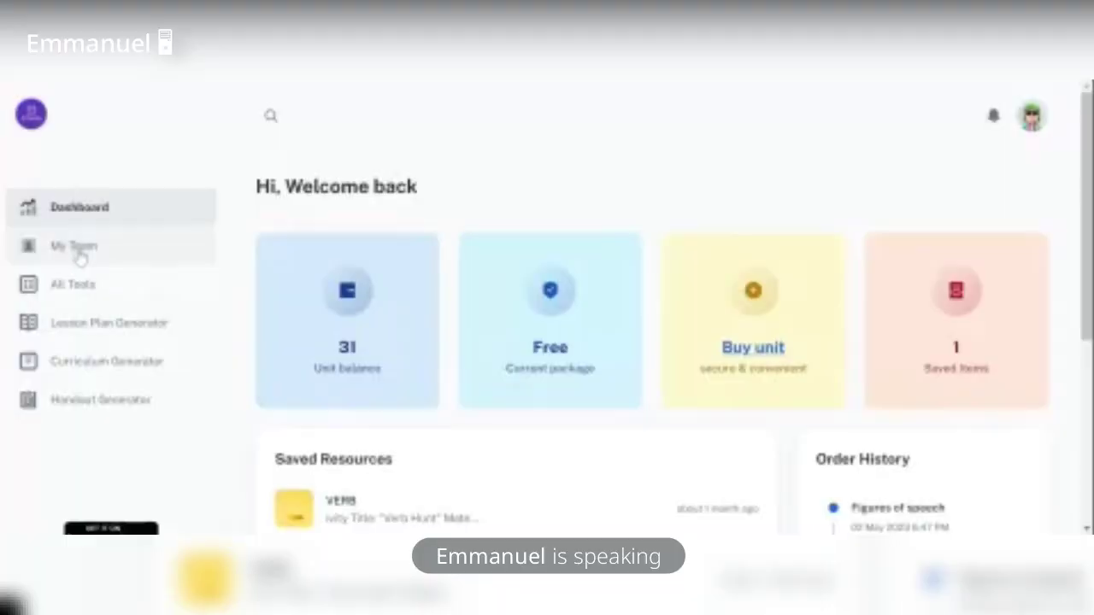
Step: Visit the My Team page, then open the assessment question generator from the full tool collection
left_click(79, 250)
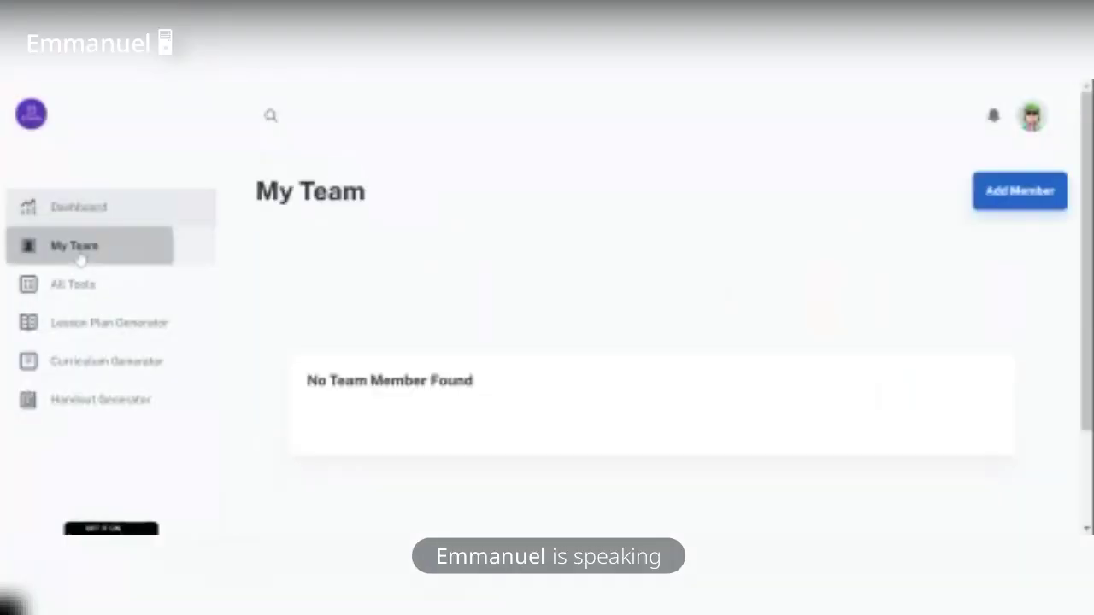
left_click(78, 300)
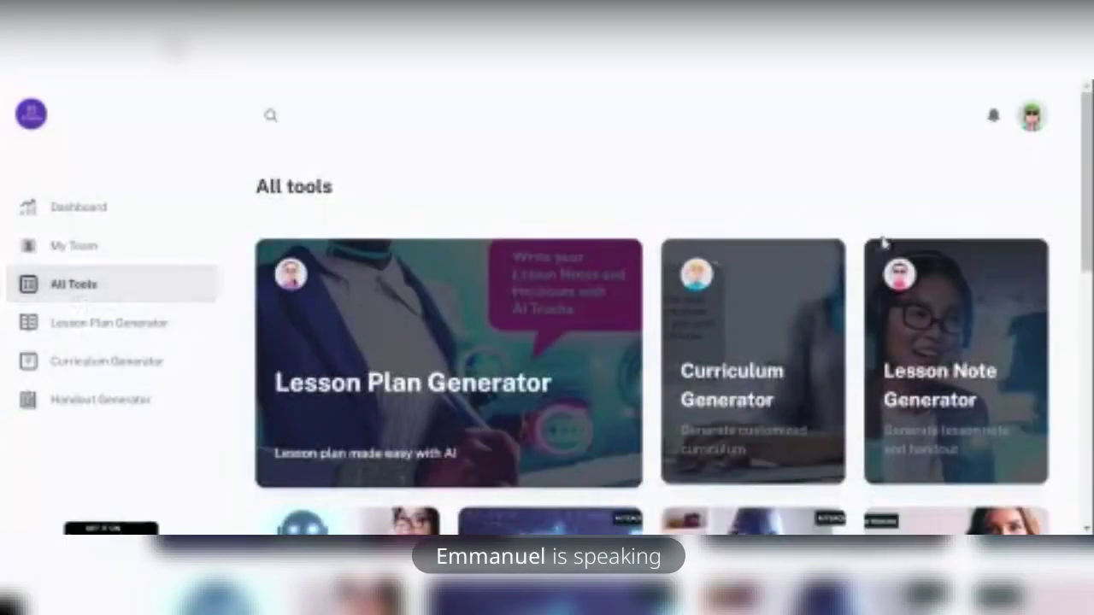
scroll(715, 260, "down", 2)
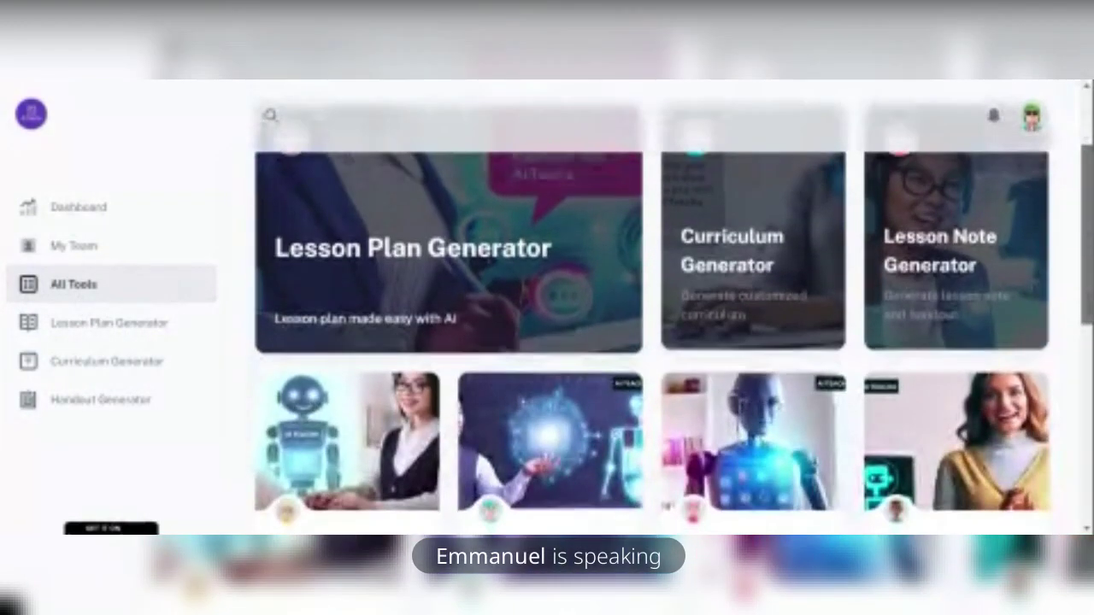
scroll(650, 342, "down", 1)
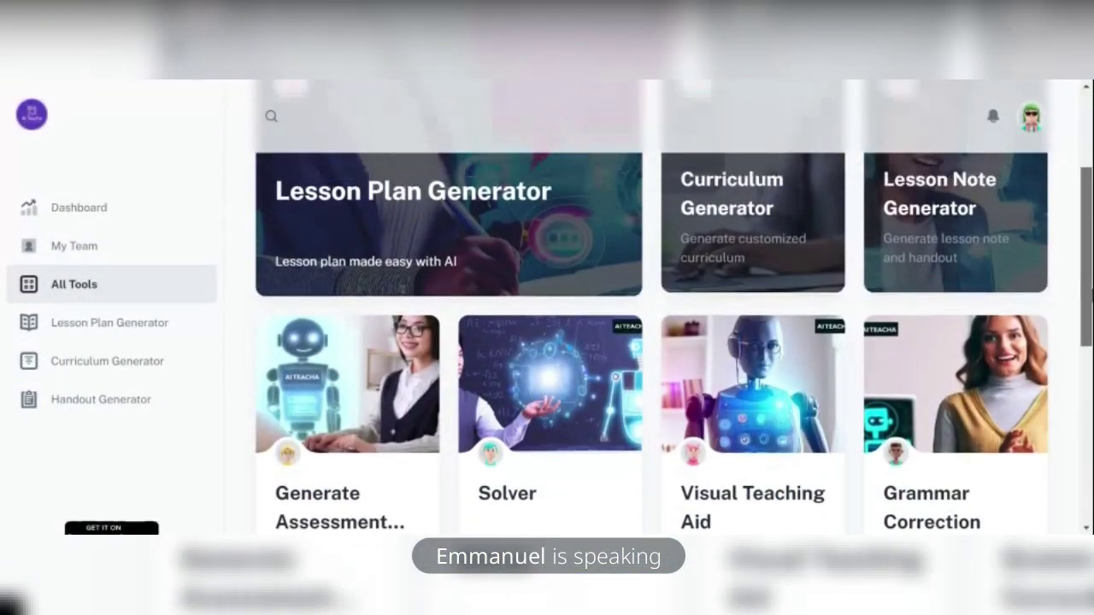
scroll(1090, 269, "up", 1)
left_click_drag(1089, 269, 1087, 293)
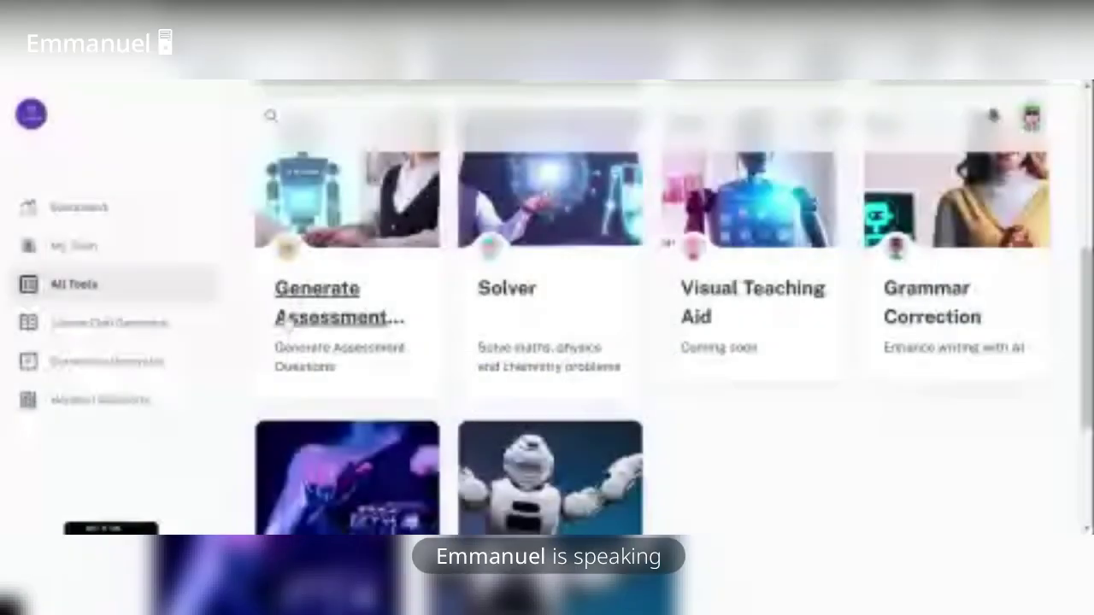
left_click(286, 320)
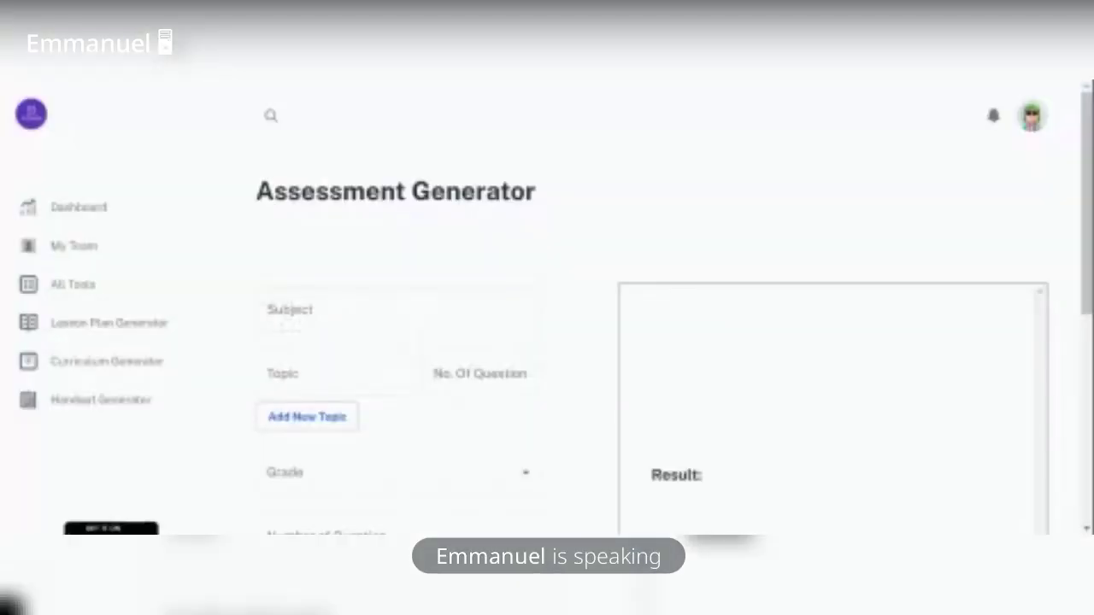
Step: Set the assessment's subject to "Economics" and its first topic to "Demand" with 10 questions
left_click(398, 309)
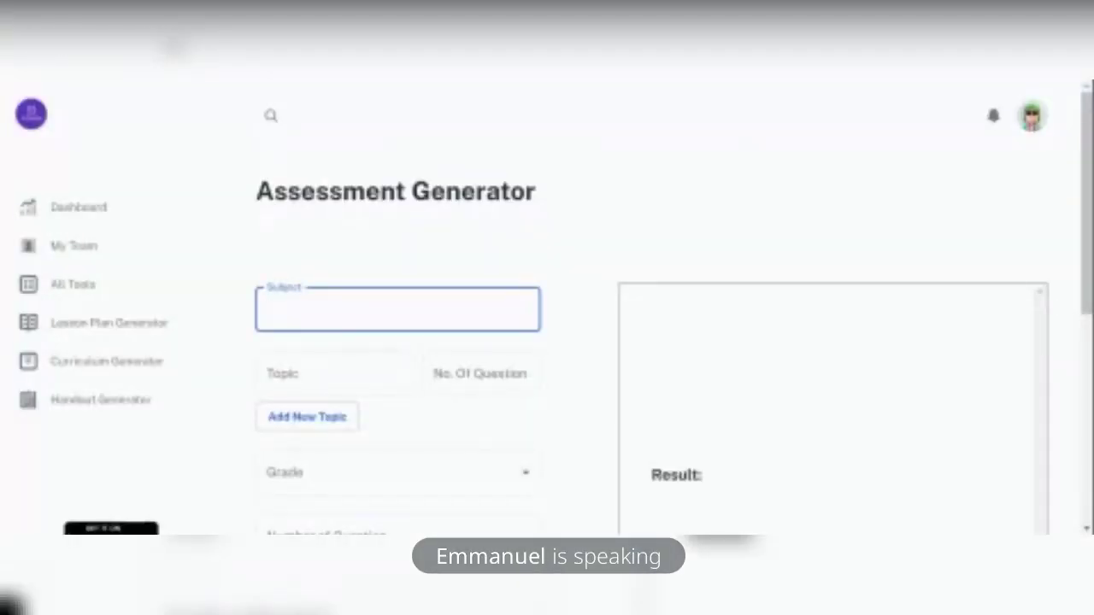
left_click(336, 357)
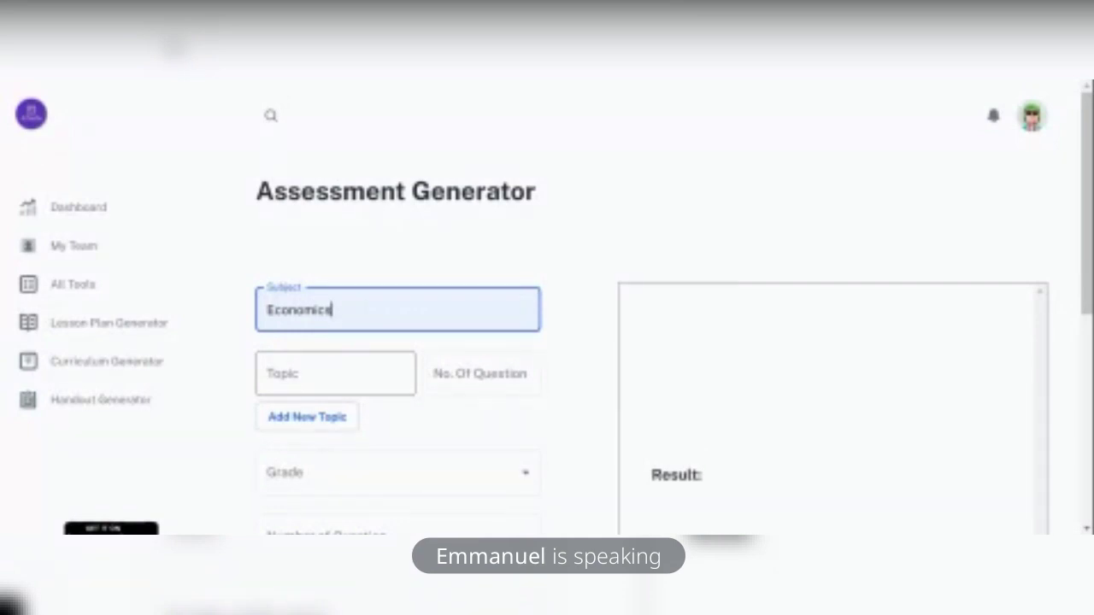
left_click(335, 374)
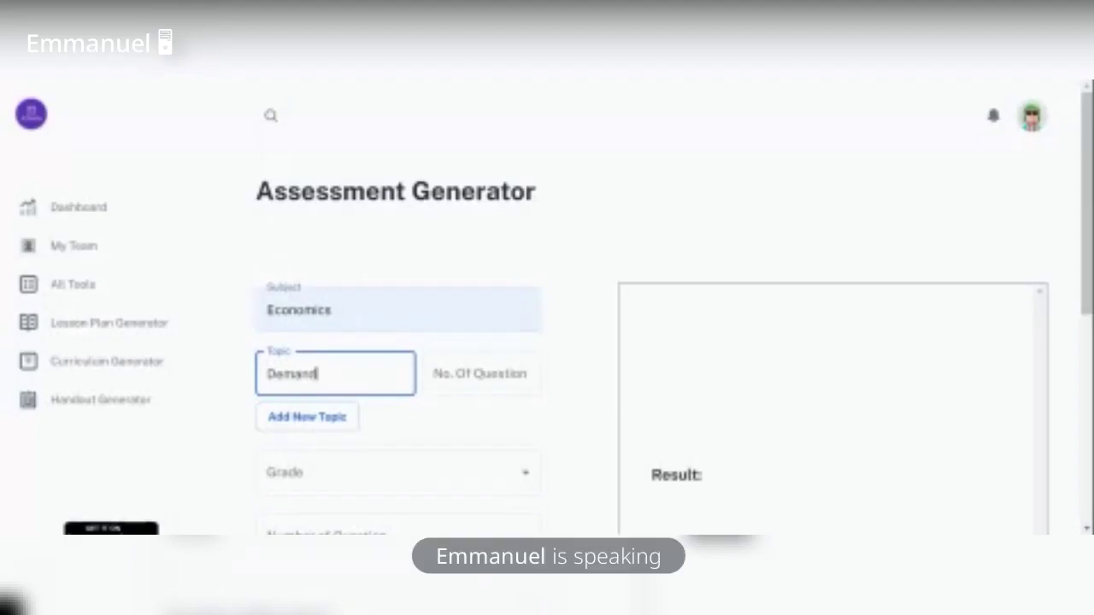
left_click(481, 373)
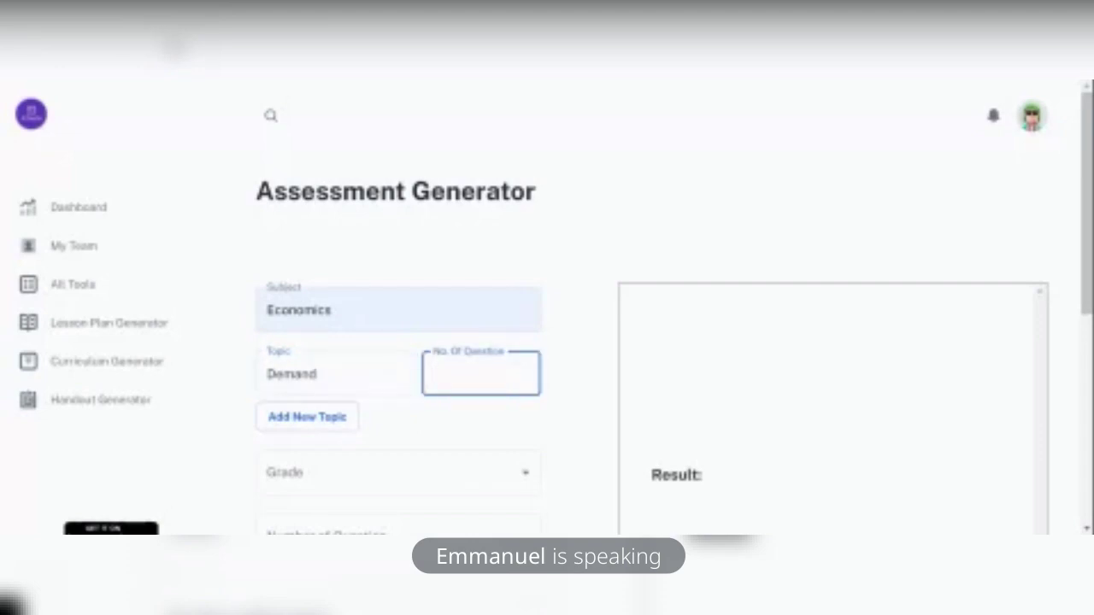
type("10")
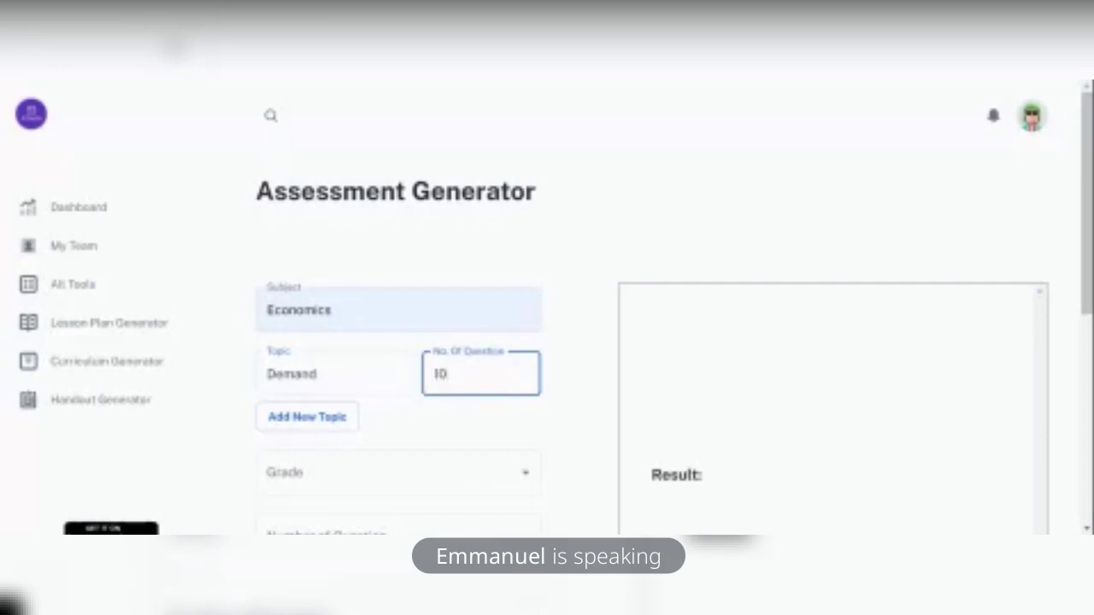
Step: Add a second assessment topic, "Supply", with 10 questions
left_click(325, 419)
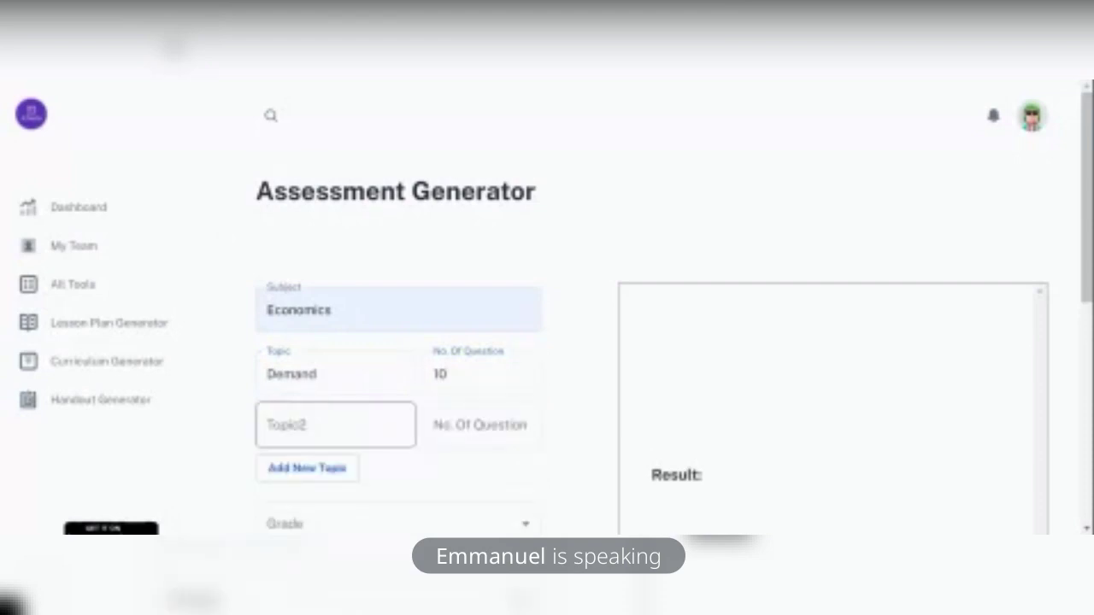
left_click(325, 424)
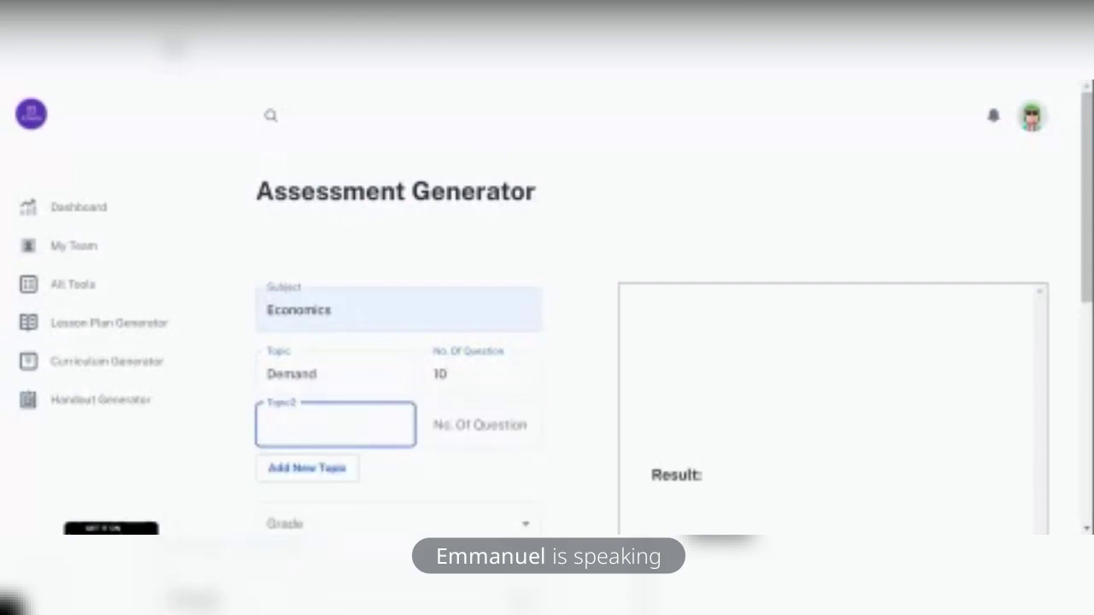
type("Supply")
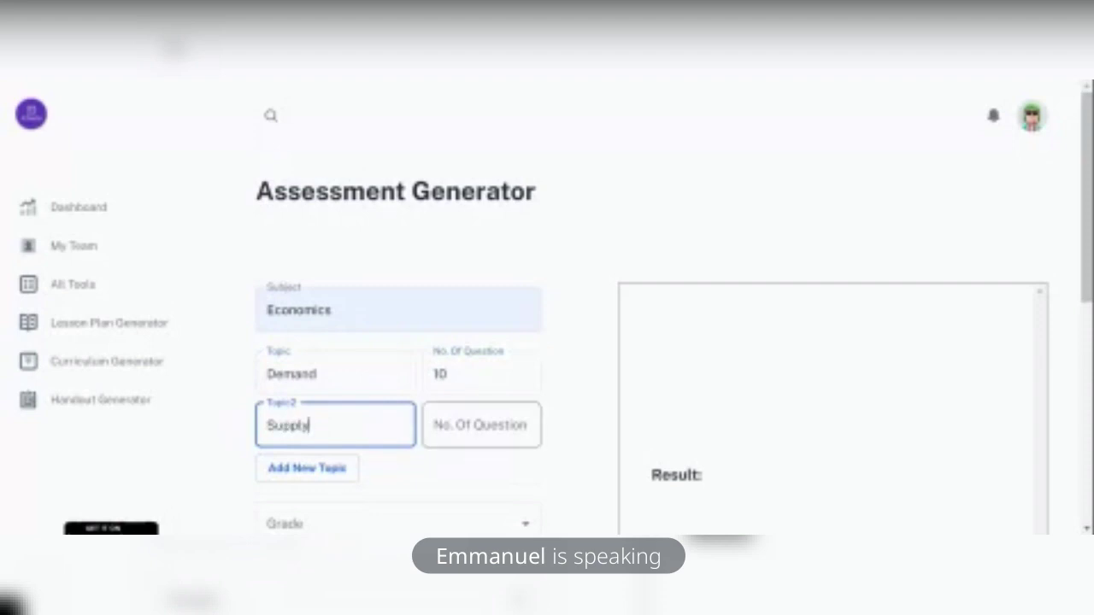
left_click(481, 425)
type("10")
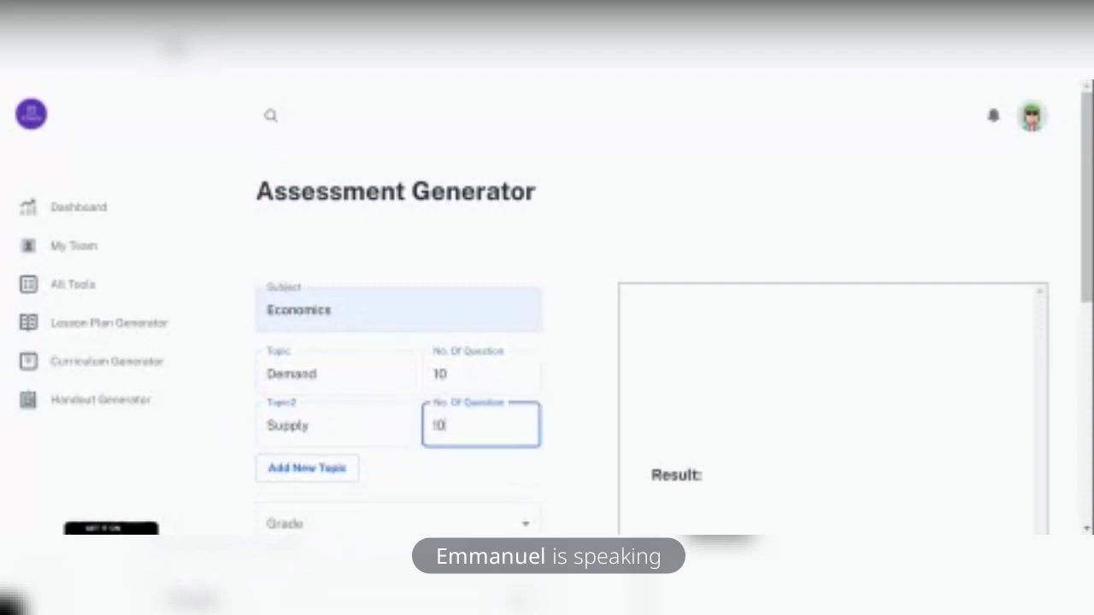
key("BackSpace")
key("BackSpace")
type("10")
Step: Add a third assessment topic, "Mean, Median and Mode", with 30 questions
left_click(314, 473)
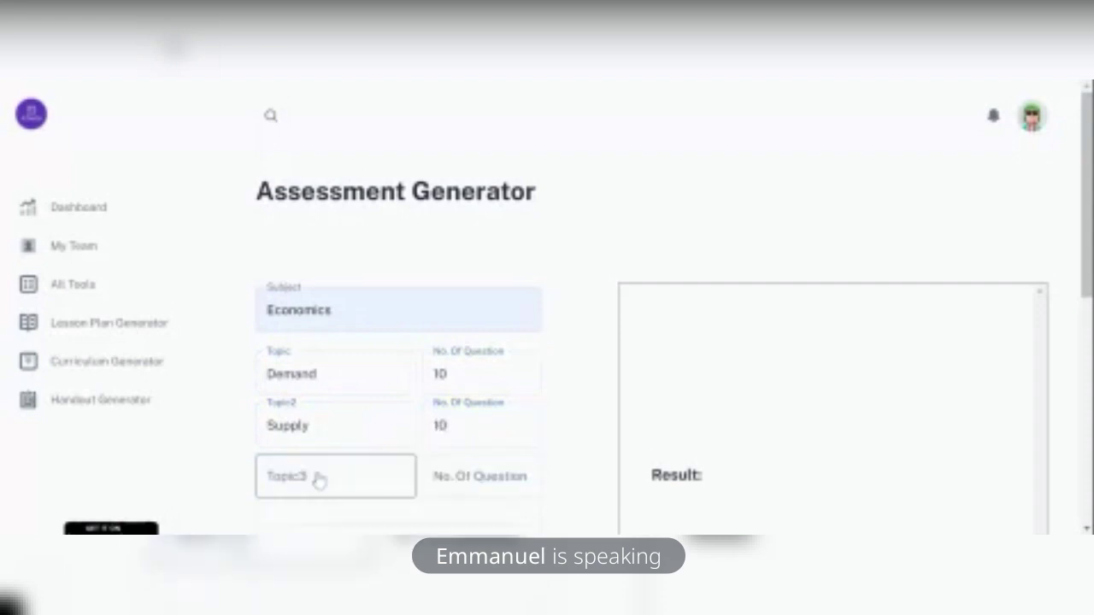
left_click(335, 476)
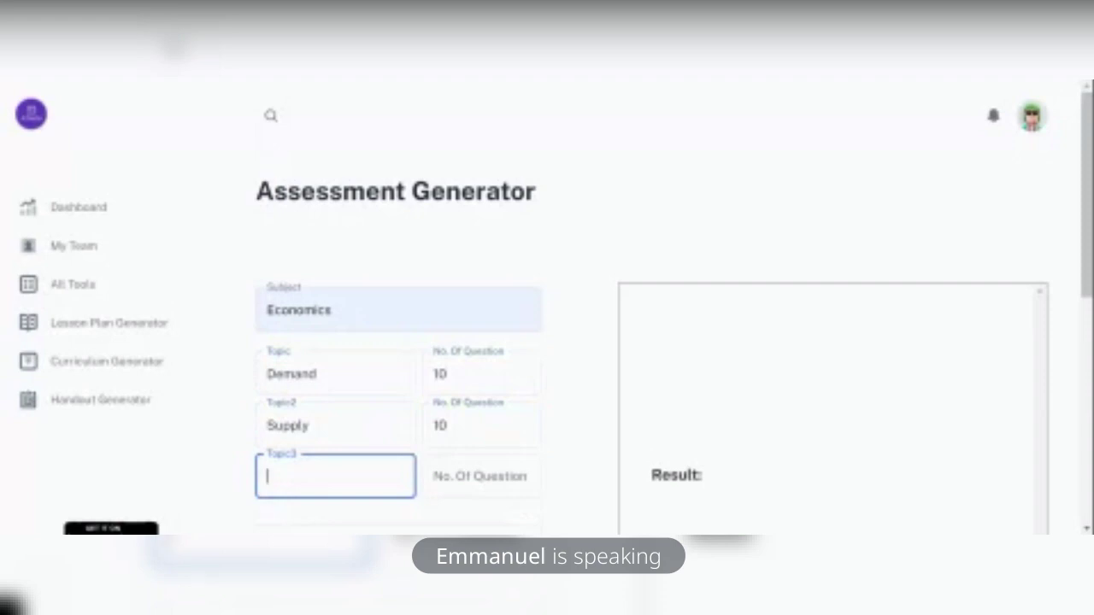
type("E")
key("BackSpace")
type("Mean")
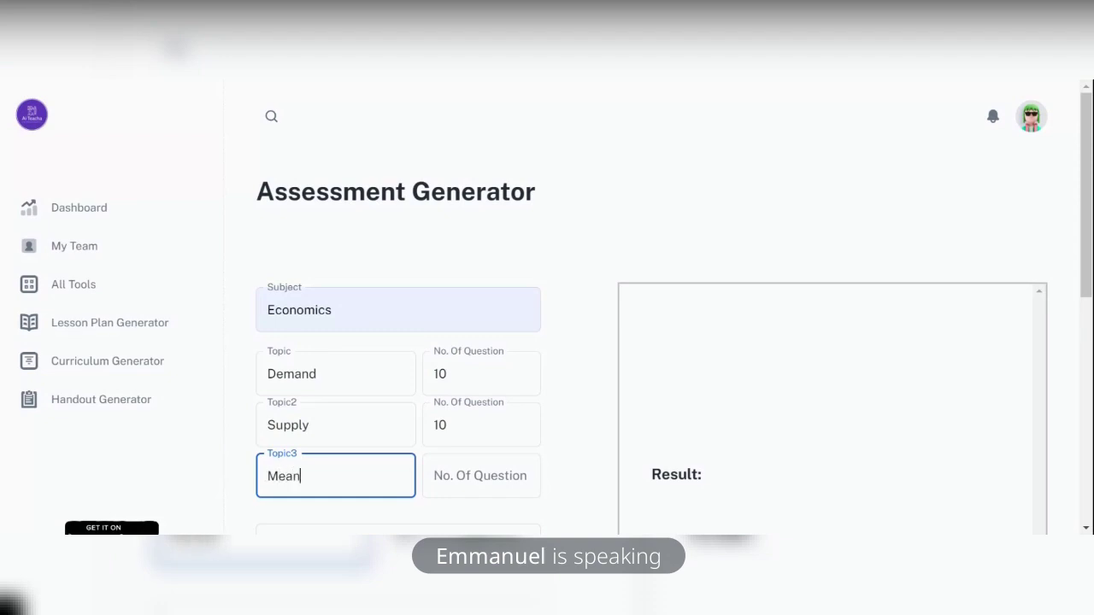
type(", Median")
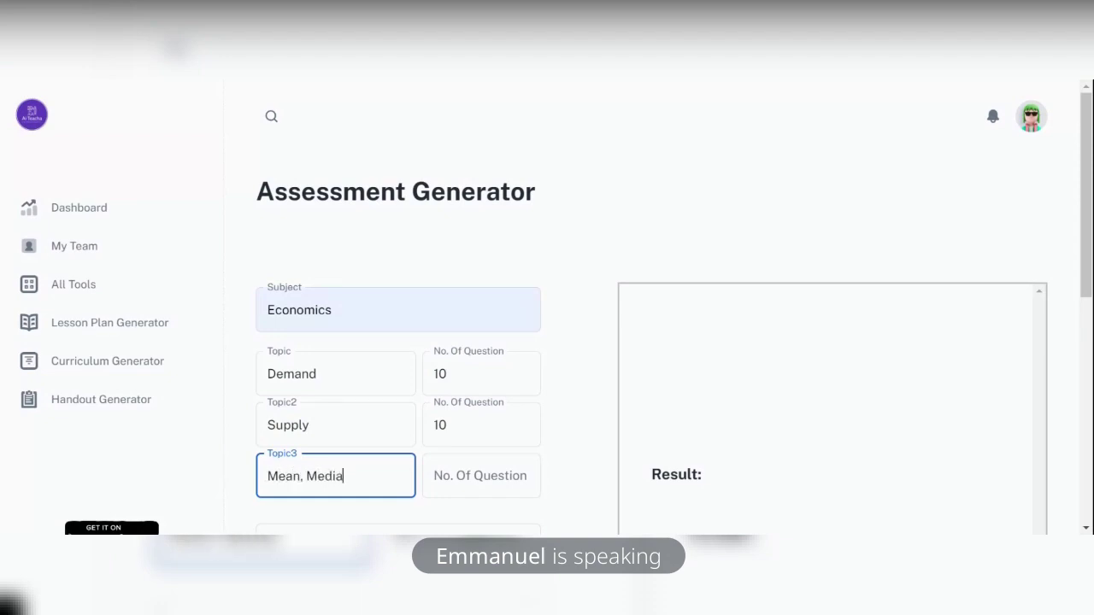
type(" and Mode")
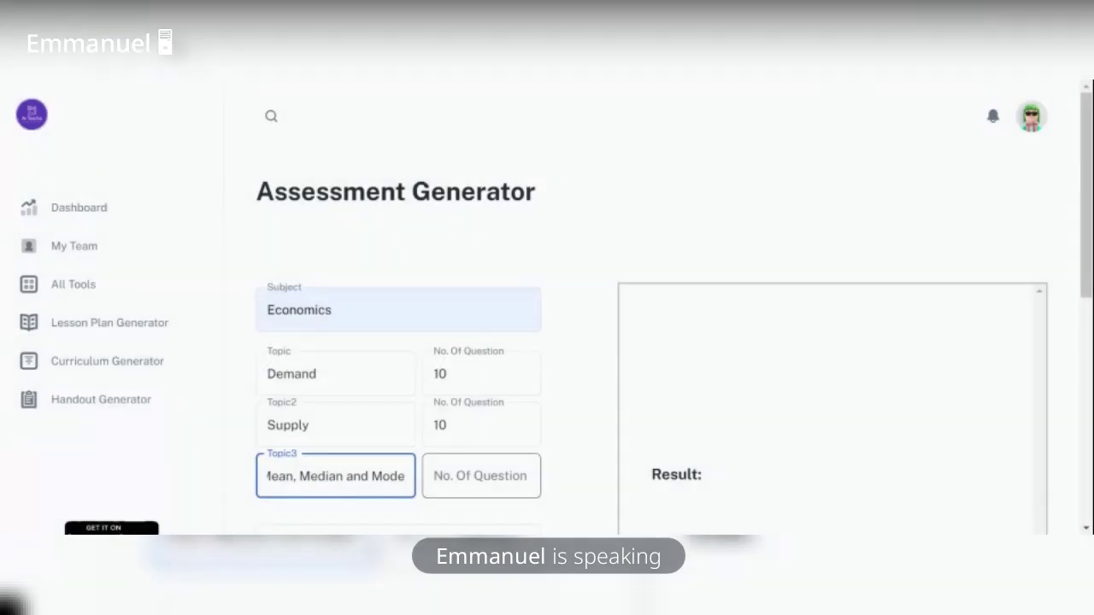
key("Tab")
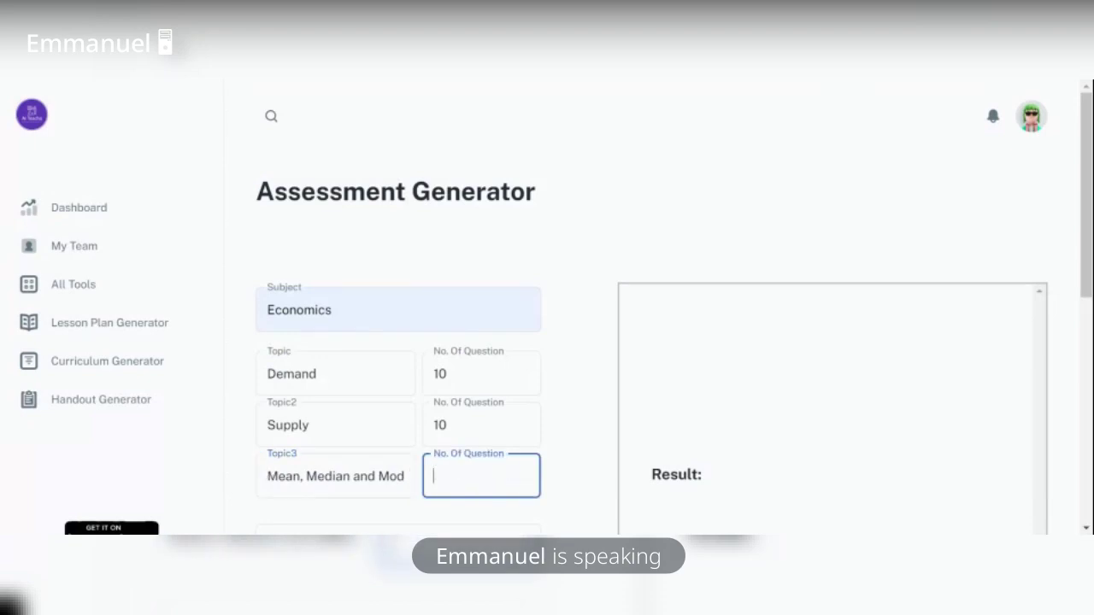
type("30")
Step: Set the assessment's grade to Grade 10 and its question type to Multiple choice
scroll(649, 342, "down", 3)
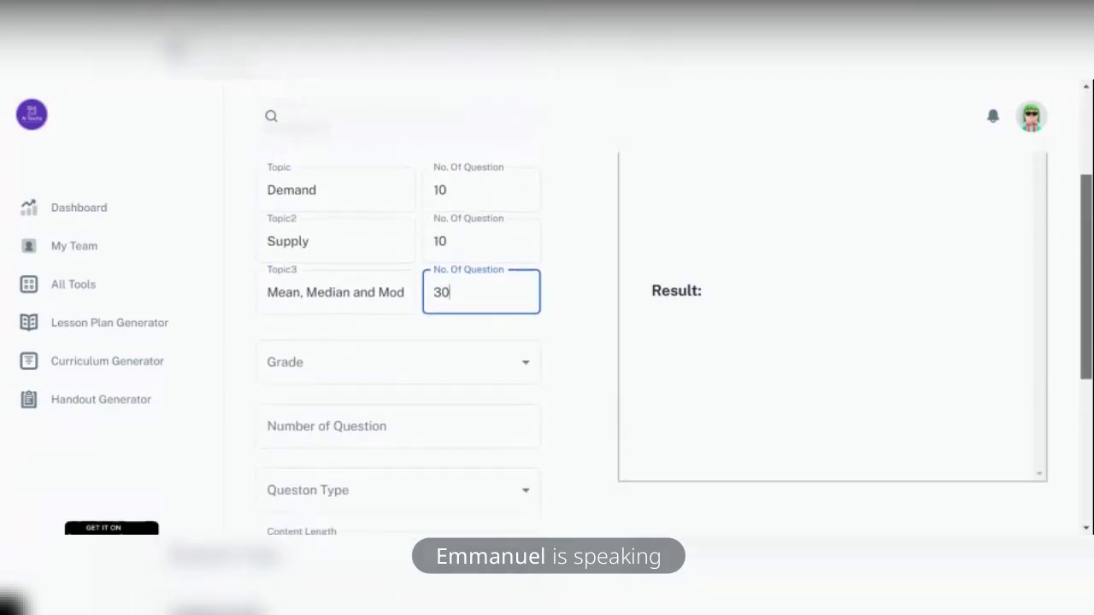
left_click(401, 317)
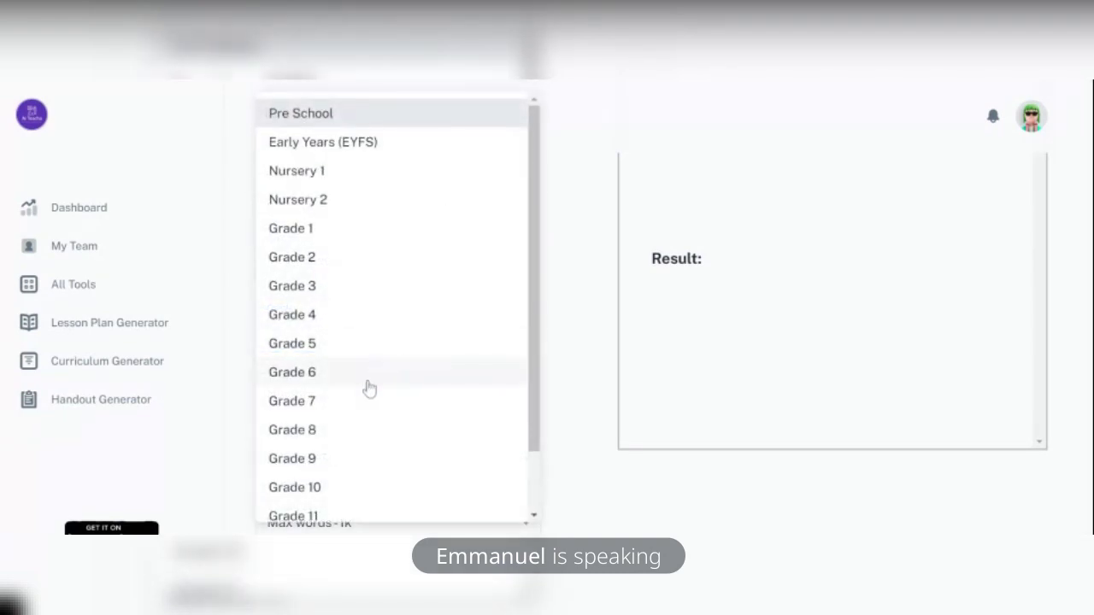
left_click(348, 434)
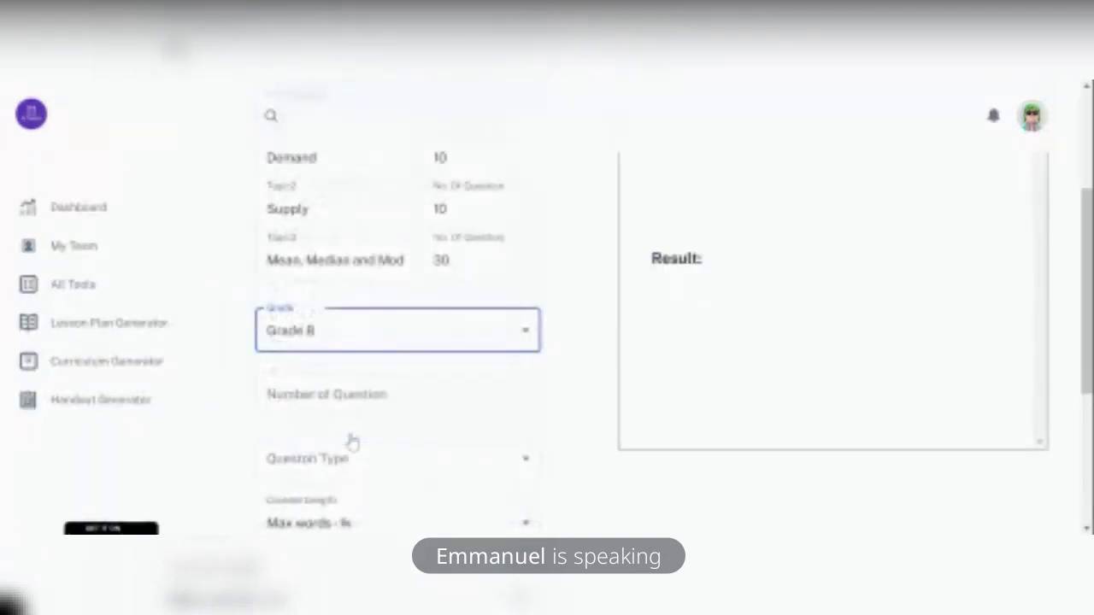
left_click(380, 343)
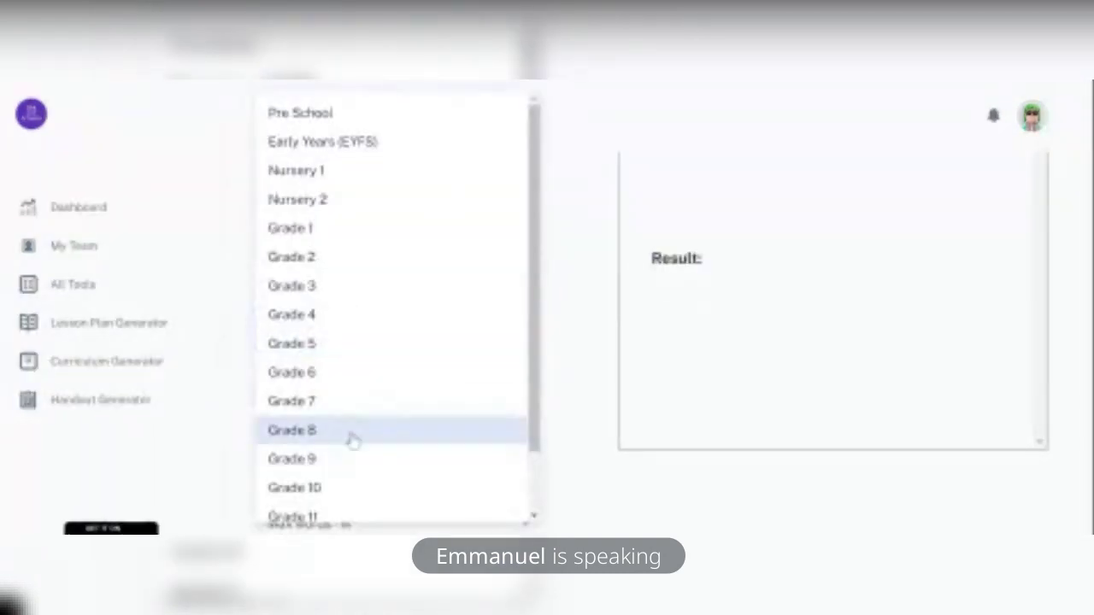
left_click(351, 494)
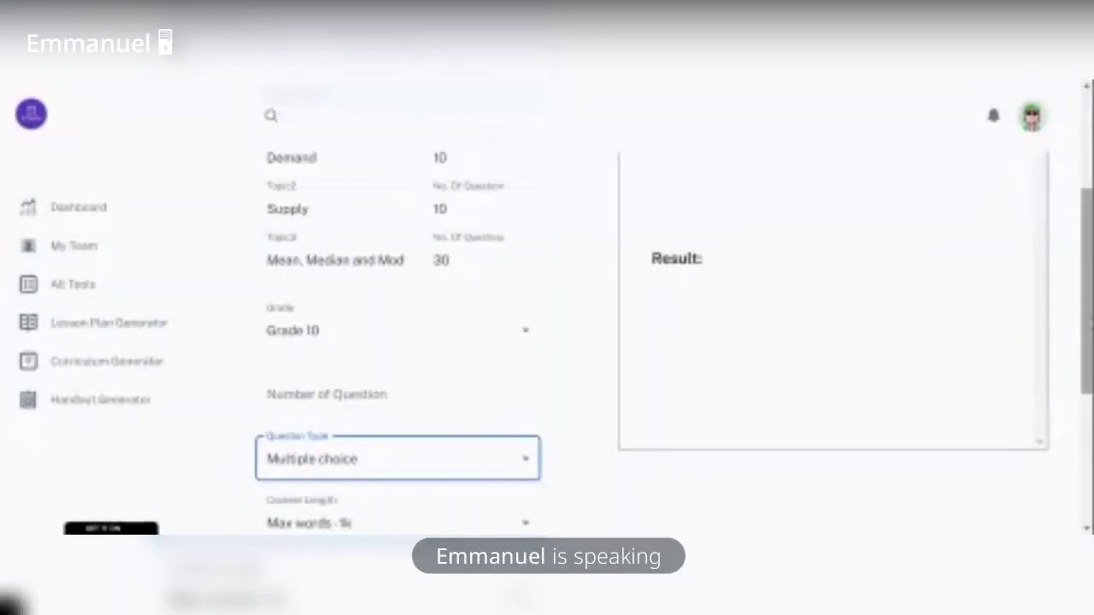
Step: Choose a content length of max 2k words, leave the overall question number and description empty, and generate the assessment
scroll(399, 364, "down", 2)
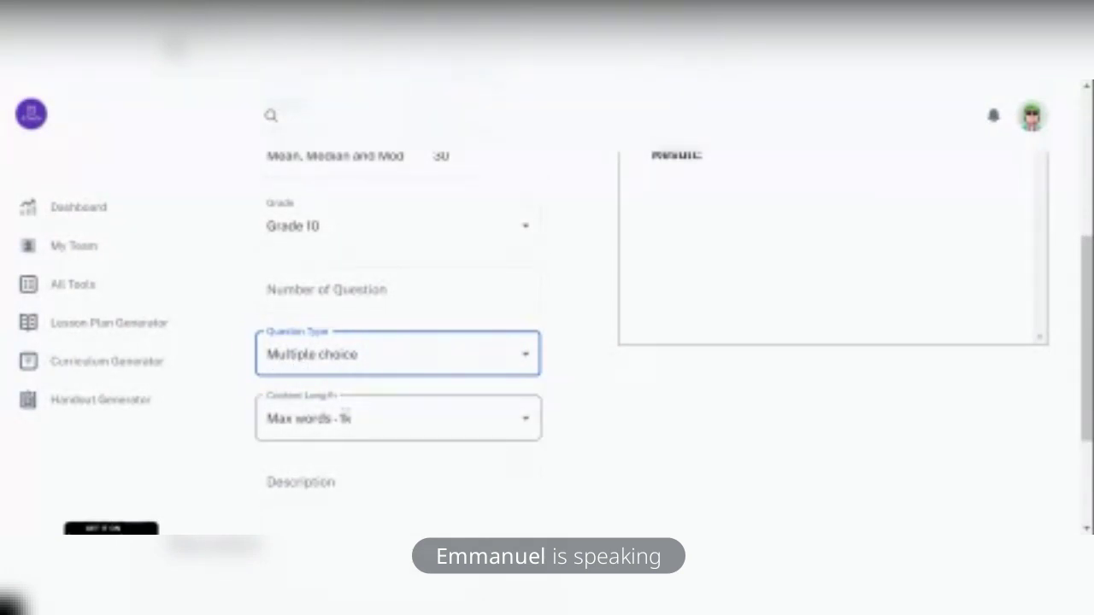
left_click(354, 420)
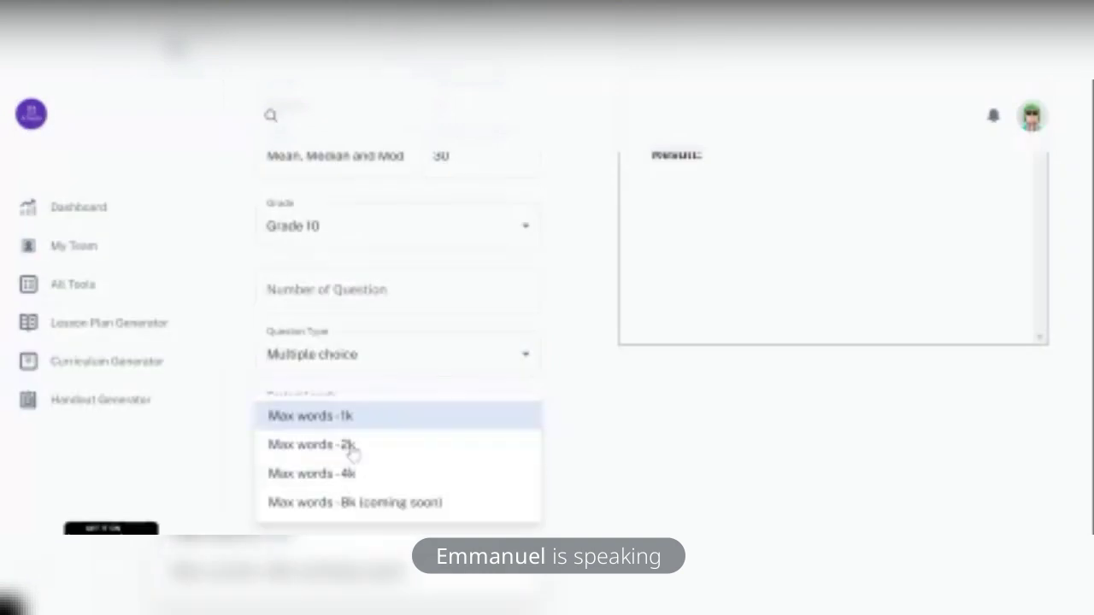
left_click(345, 444)
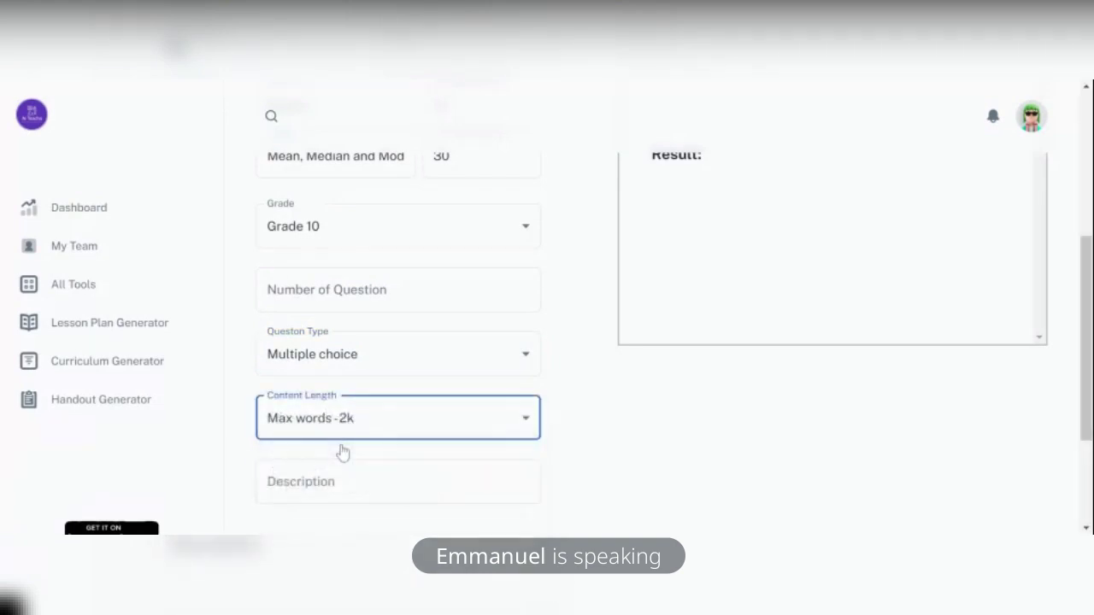
scroll(1088, 376, "down", 1)
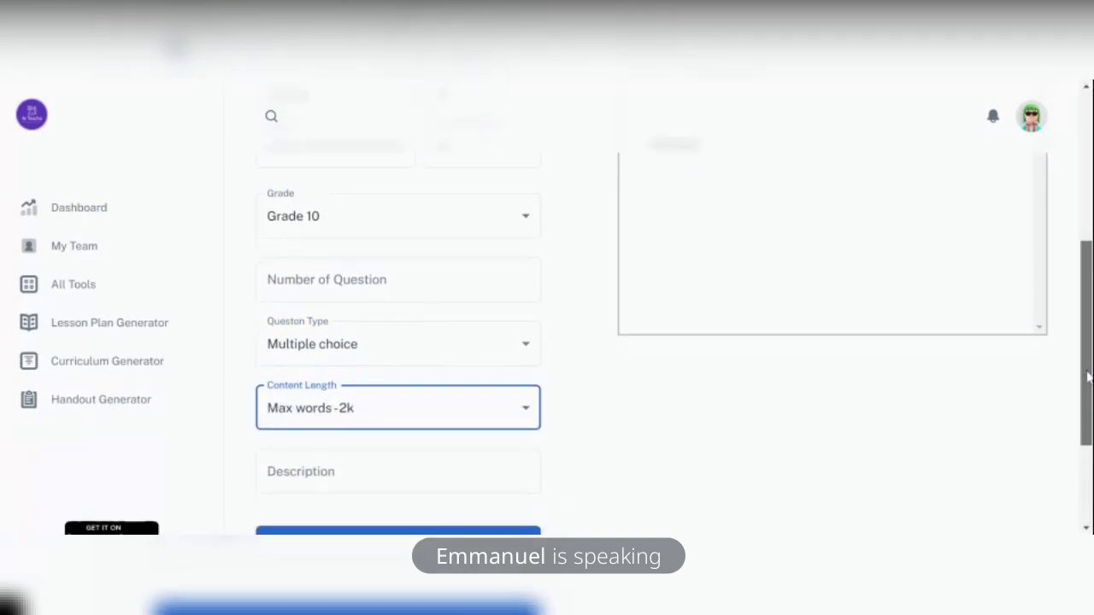
scroll(1088, 376, "down", 1)
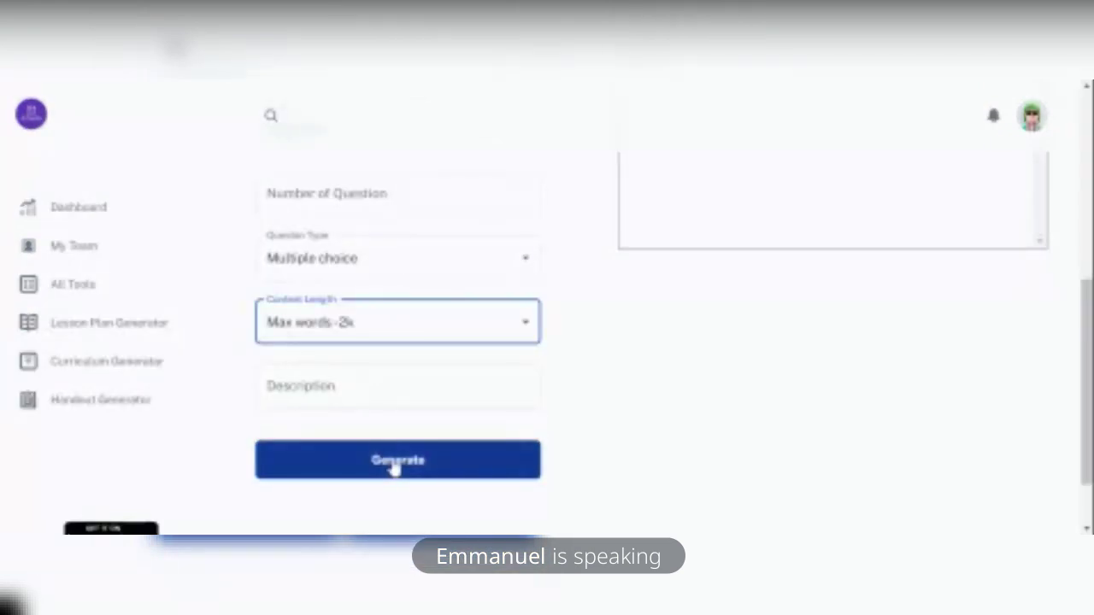
left_click(393, 467)
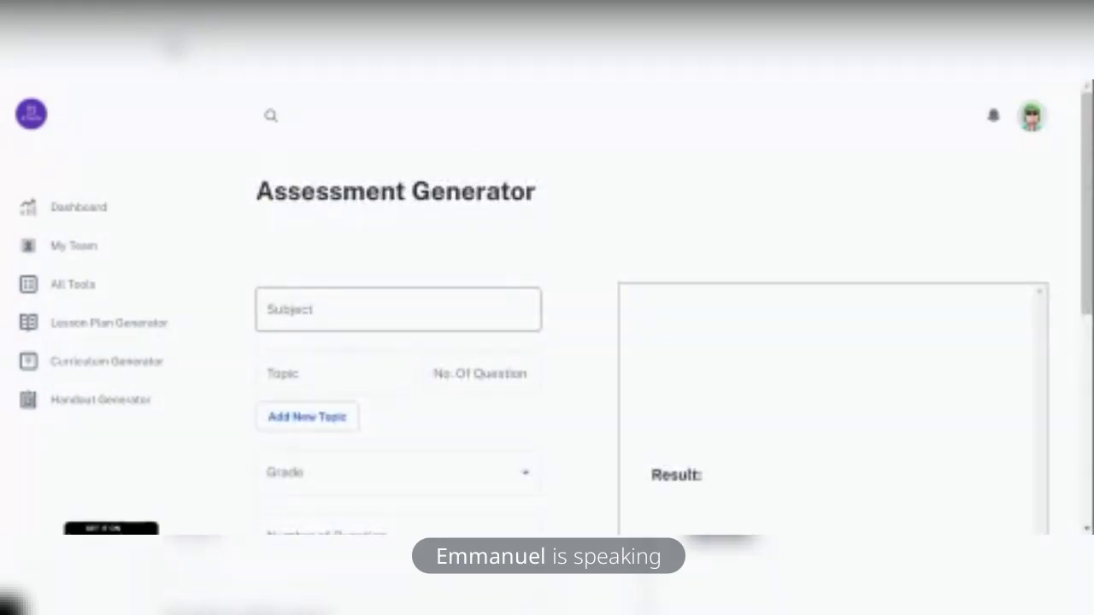
Step: Set the assessment subject to Economics and enter "Demand" as the first topic with 10 questions
left_click(398, 309)
type("Economics")
left_click(335, 372)
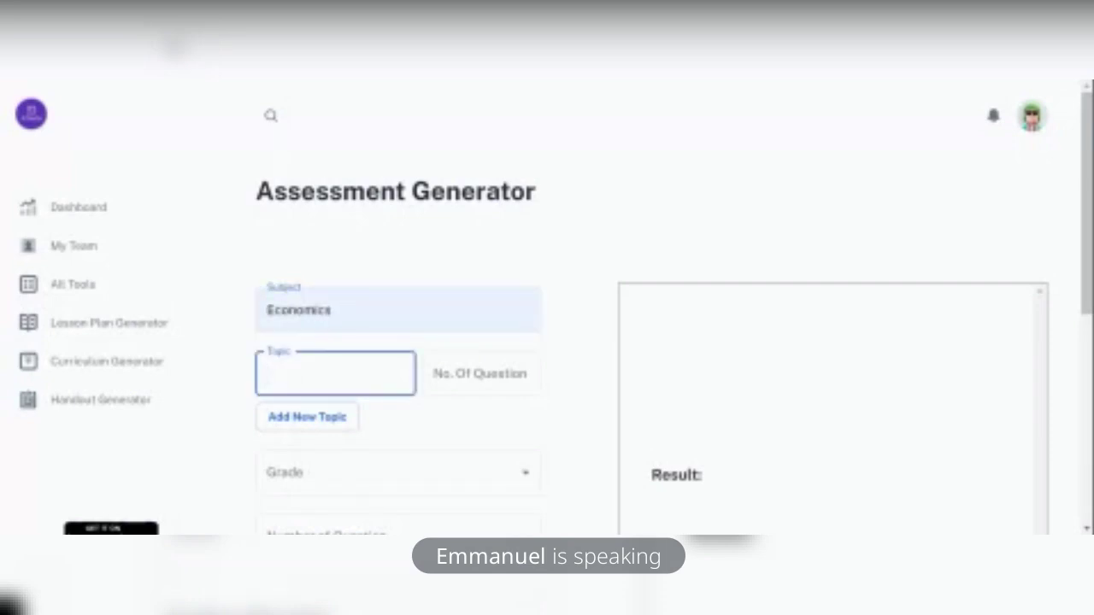
type("Demand")
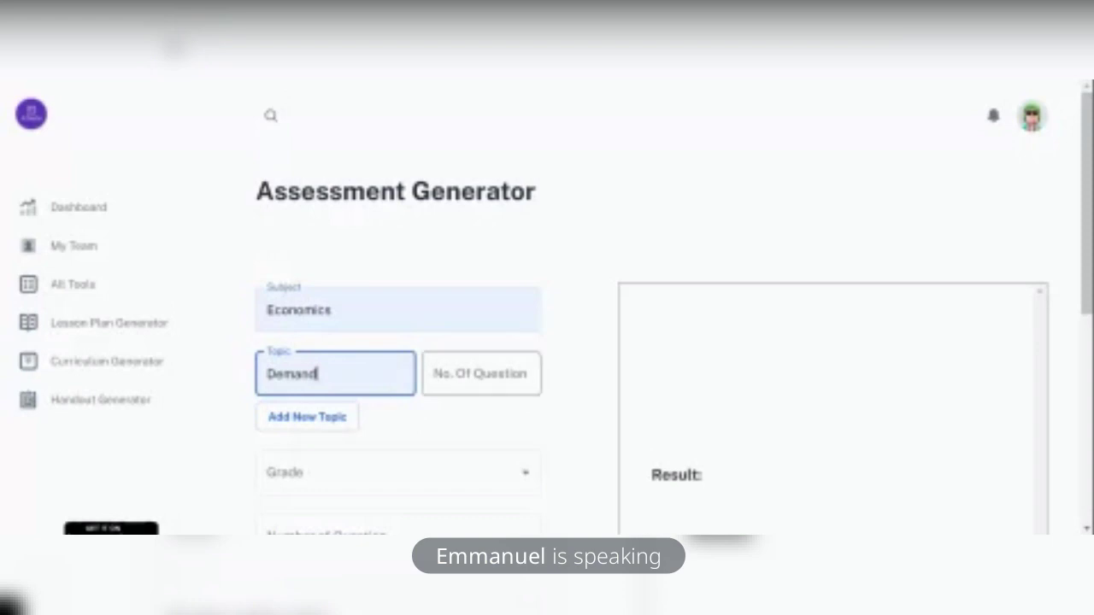
left_click(481, 374)
type("10")
Step: Add "Supply" as the second topic with 10 questions and create an empty row for a third topic
left_click(318, 416)
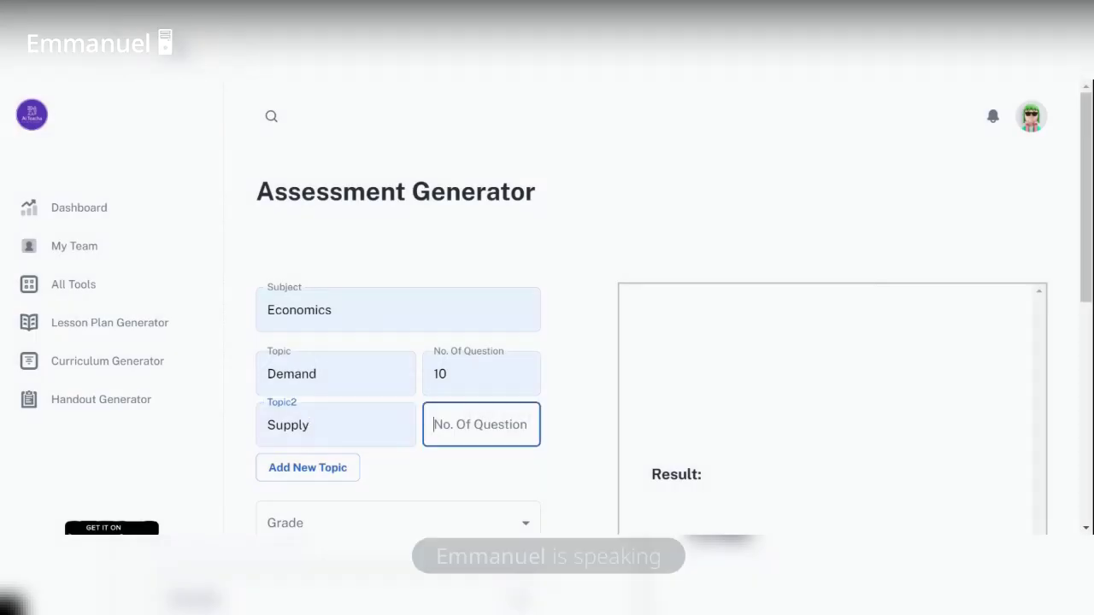
type("10")
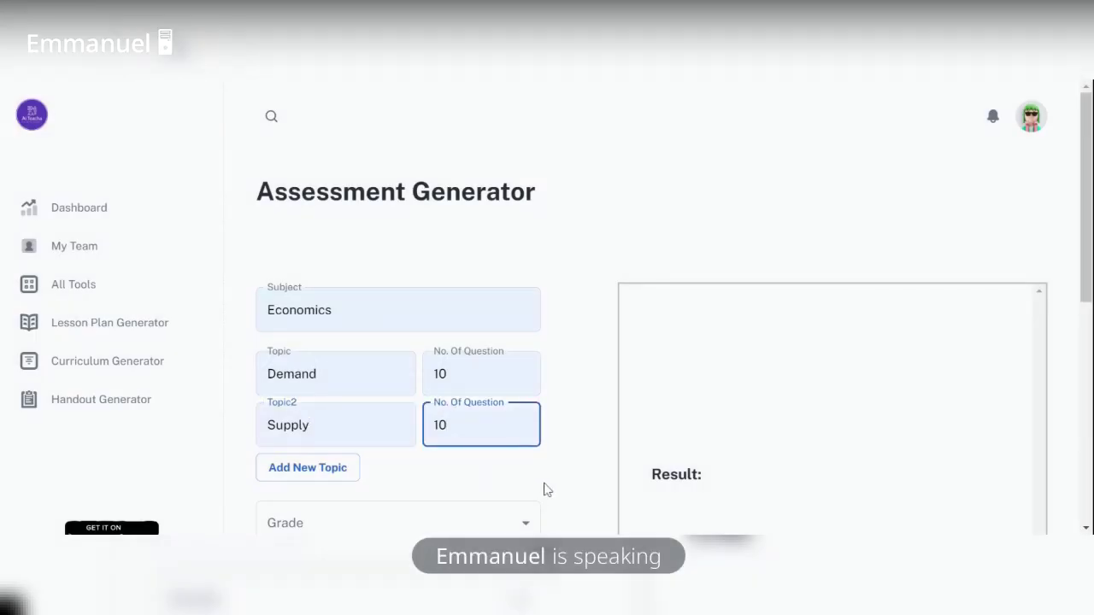
left_click(308, 467)
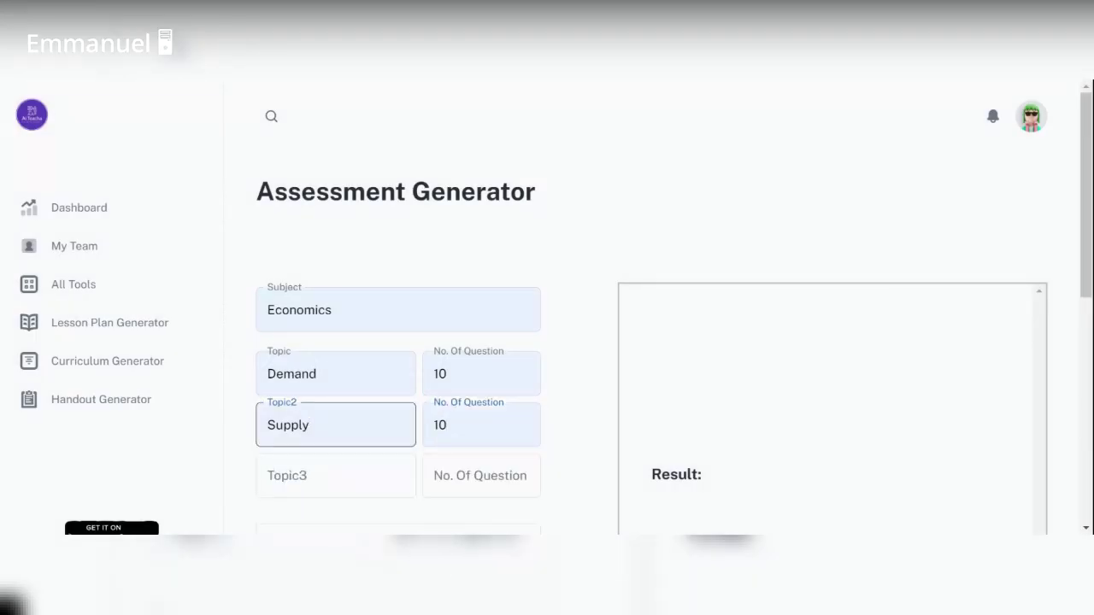
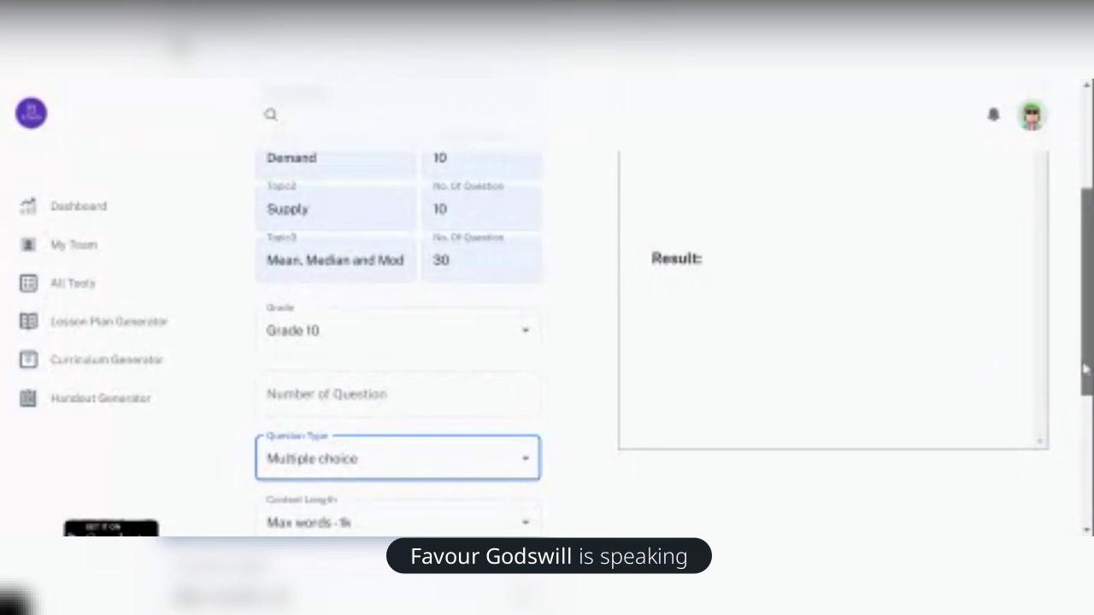
Step: Set the assessment's content length to a maximum of 4k words
left_click_drag(1086, 366, 1086, 427)
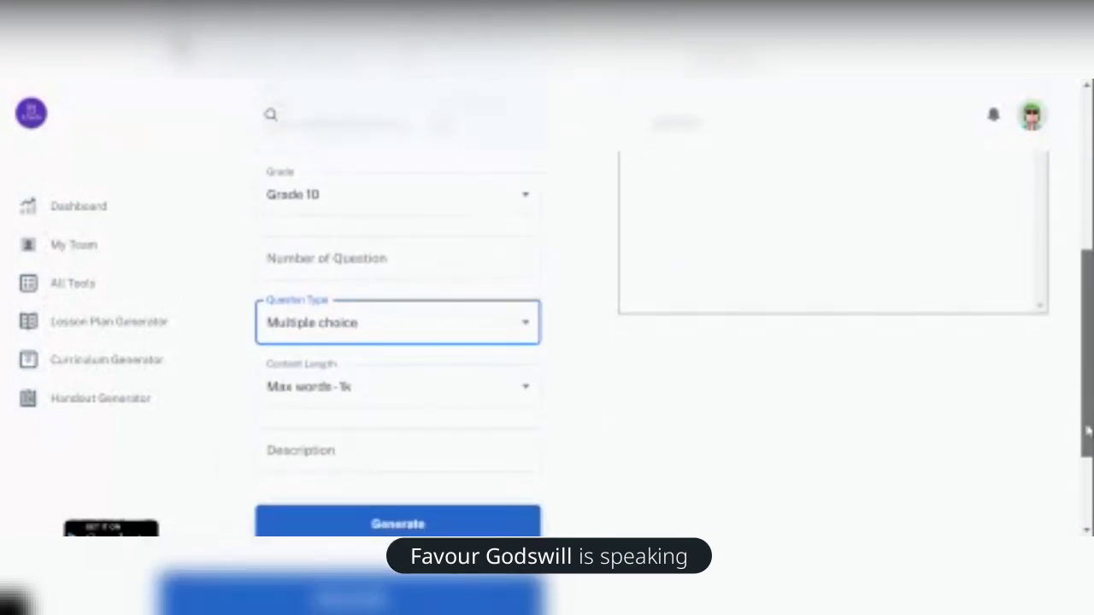
left_click(471, 390)
left_click(377, 476)
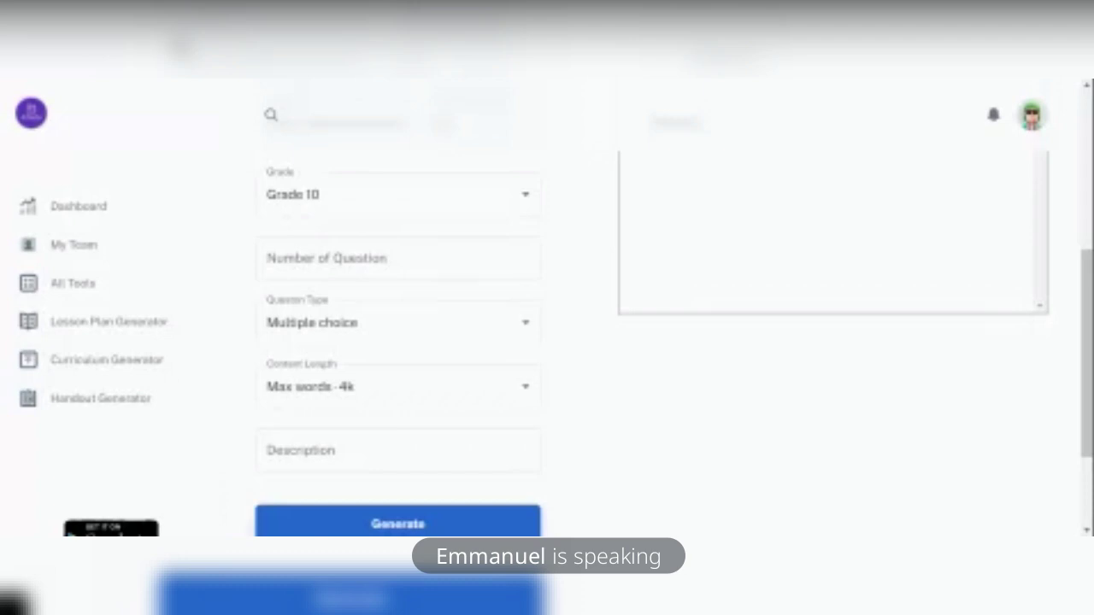
Step: Review the subject and topic entries, set the content length to a maximum of 2k words, and generate the assessment
left_click(397, 388)
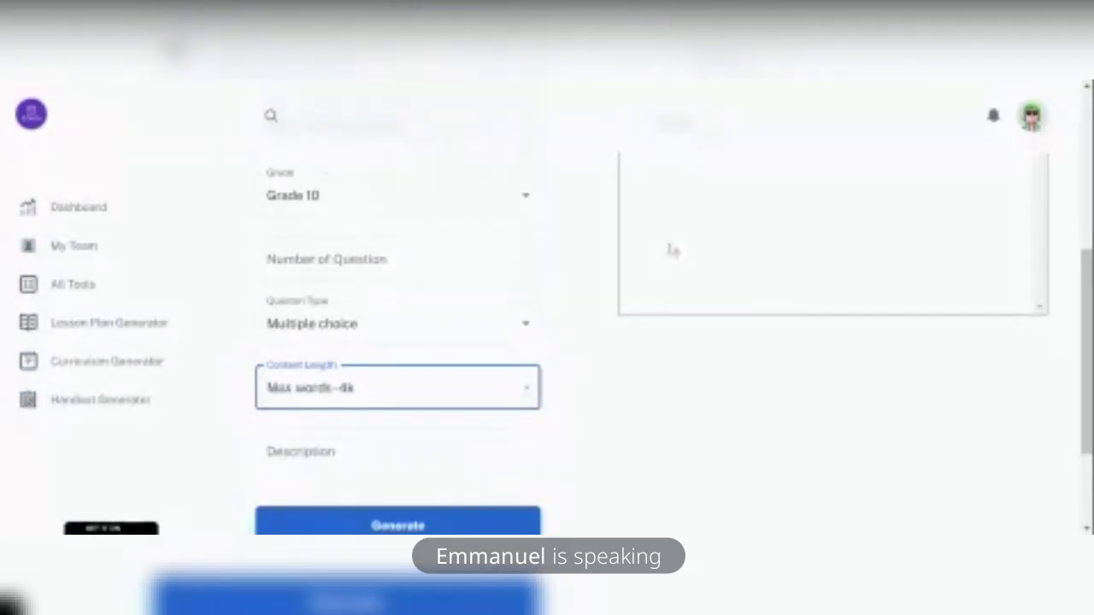
scroll(1090, 290, "up", 3)
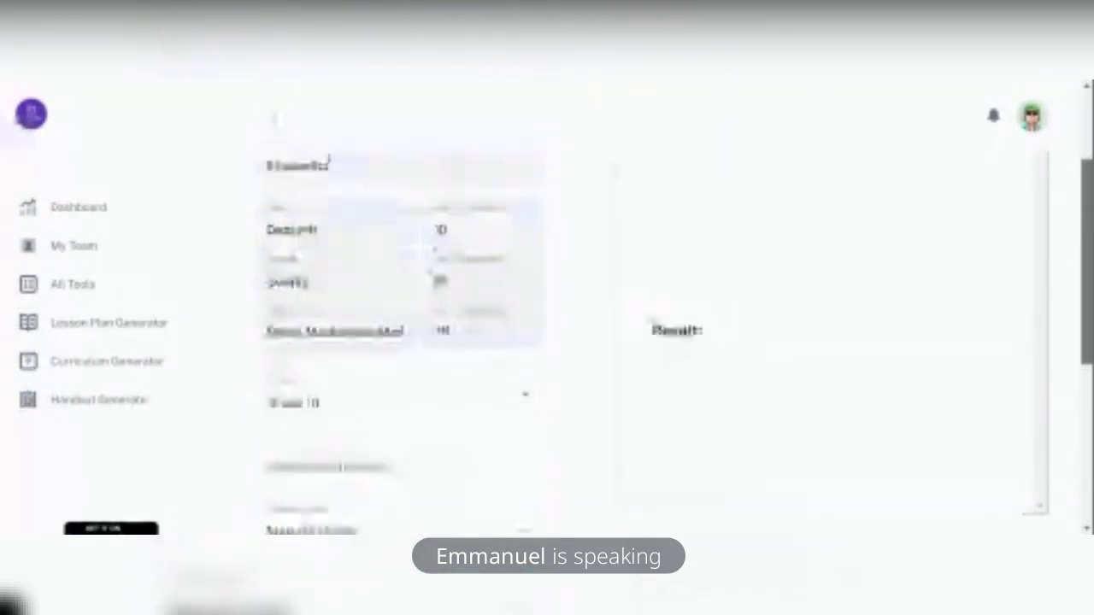
scroll(622, 355, "up", 1)
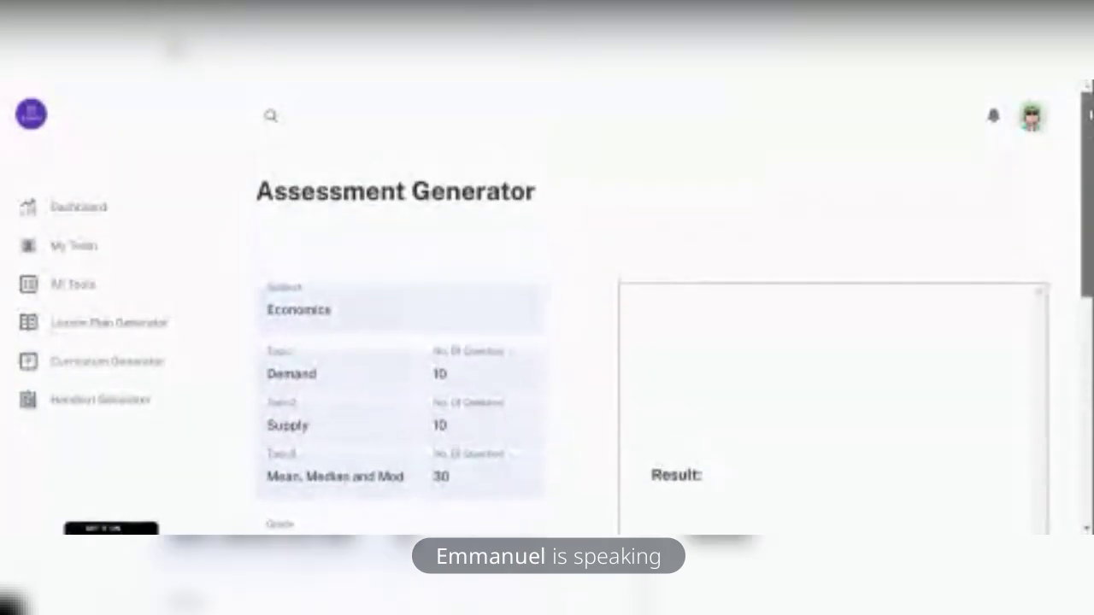
scroll(621, 356, "down", 1)
scroll(547, 342, "down", 1)
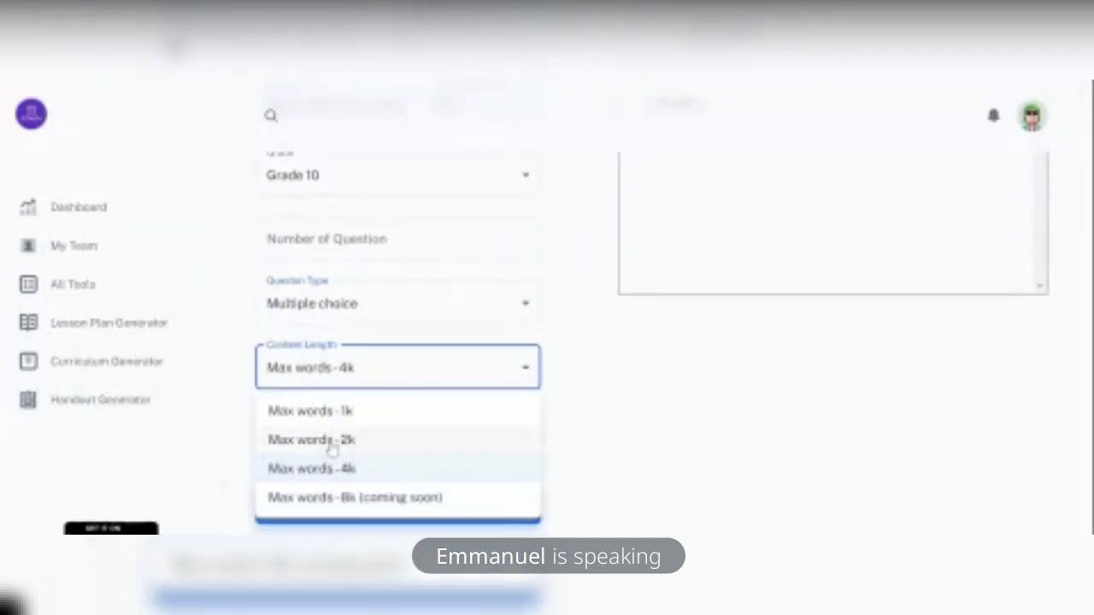
left_click(330, 448)
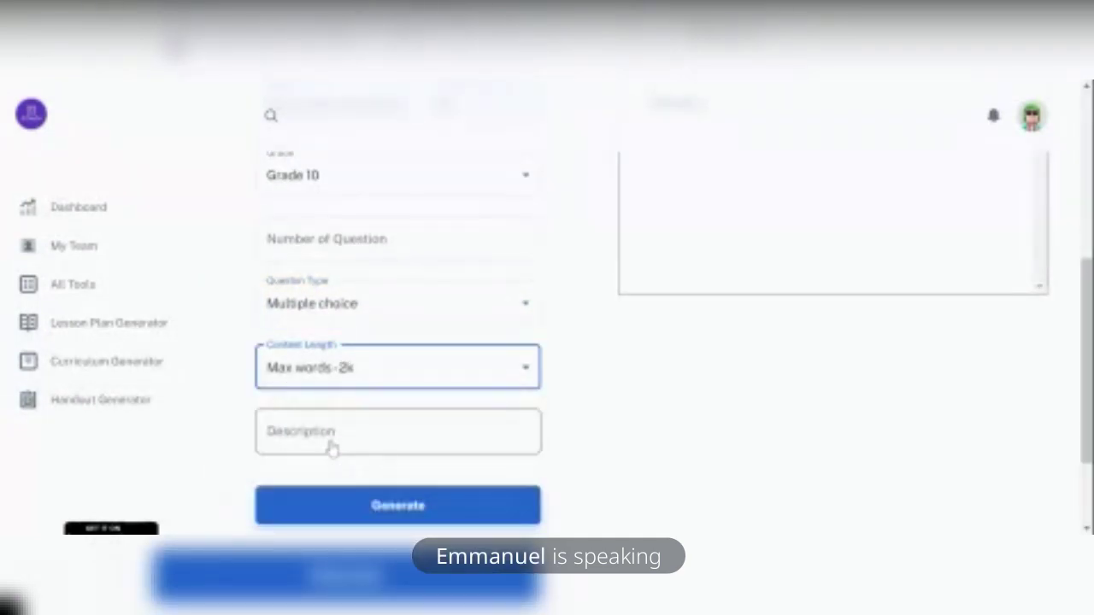
left_click(349, 367)
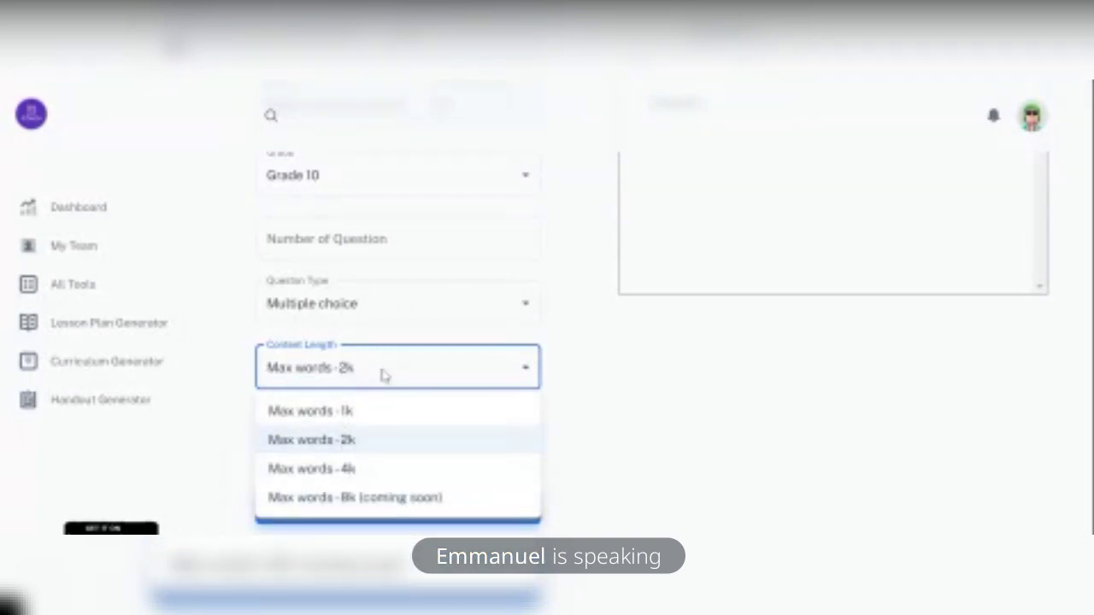
left_click(359, 446)
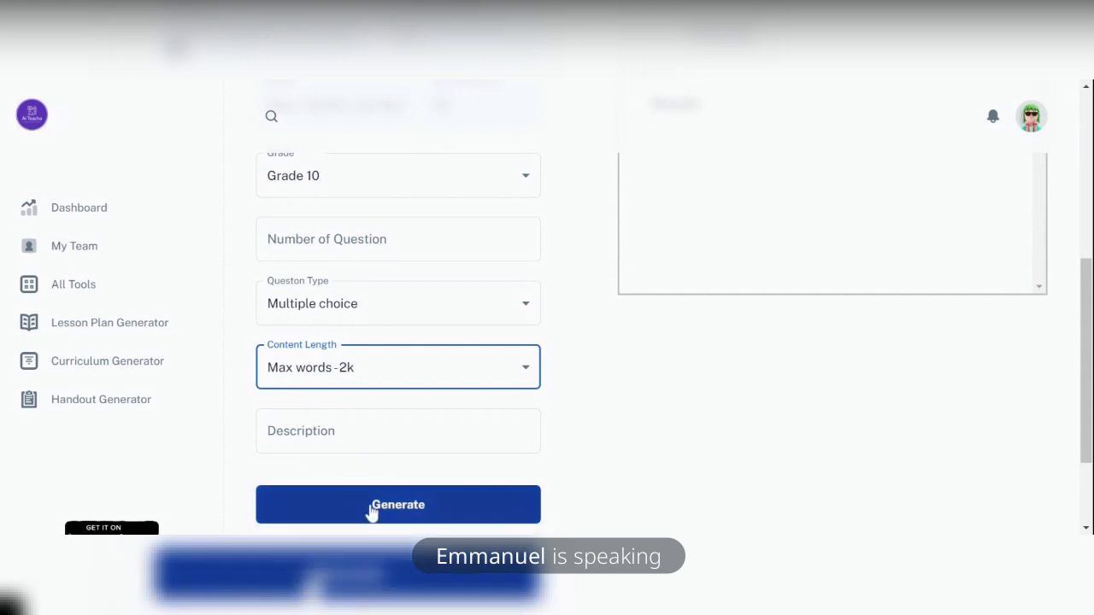
left_click(373, 506)
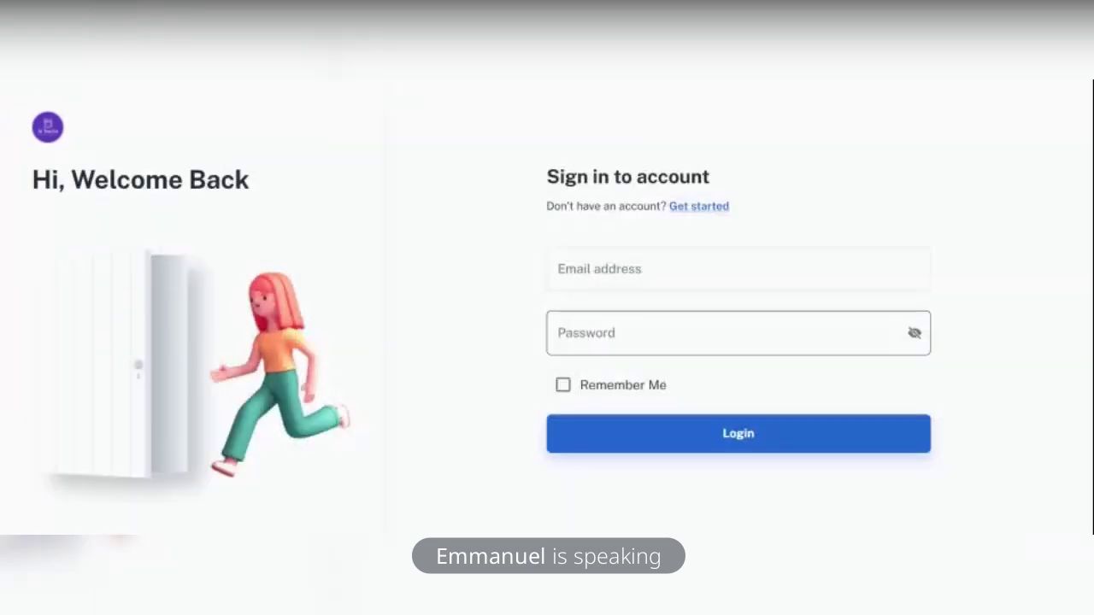
Step: Activate the email address field on the account sign-in form
left_click(739, 269)
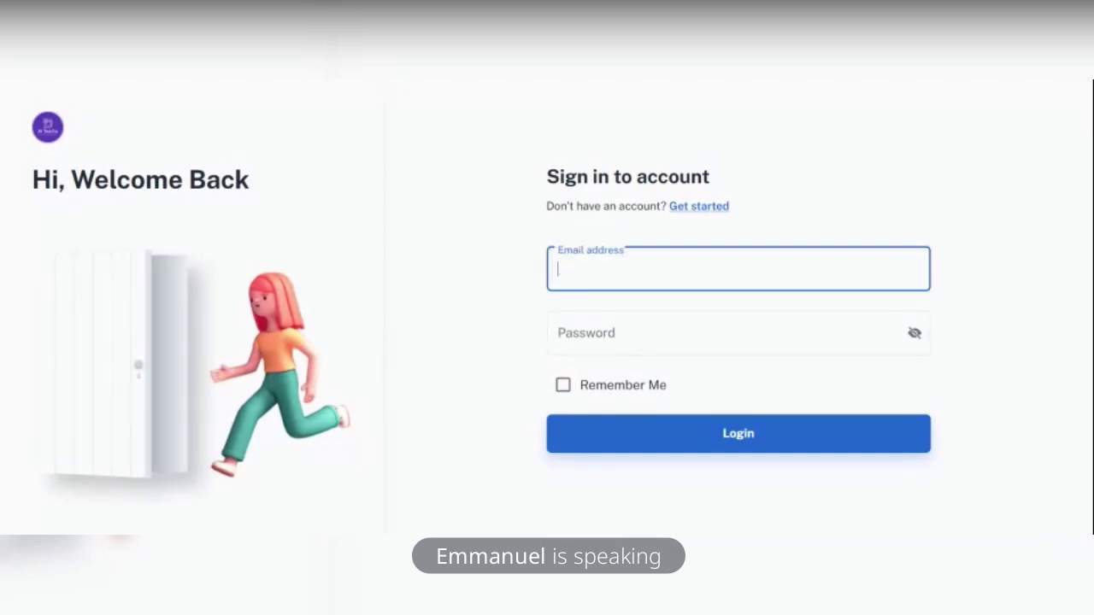